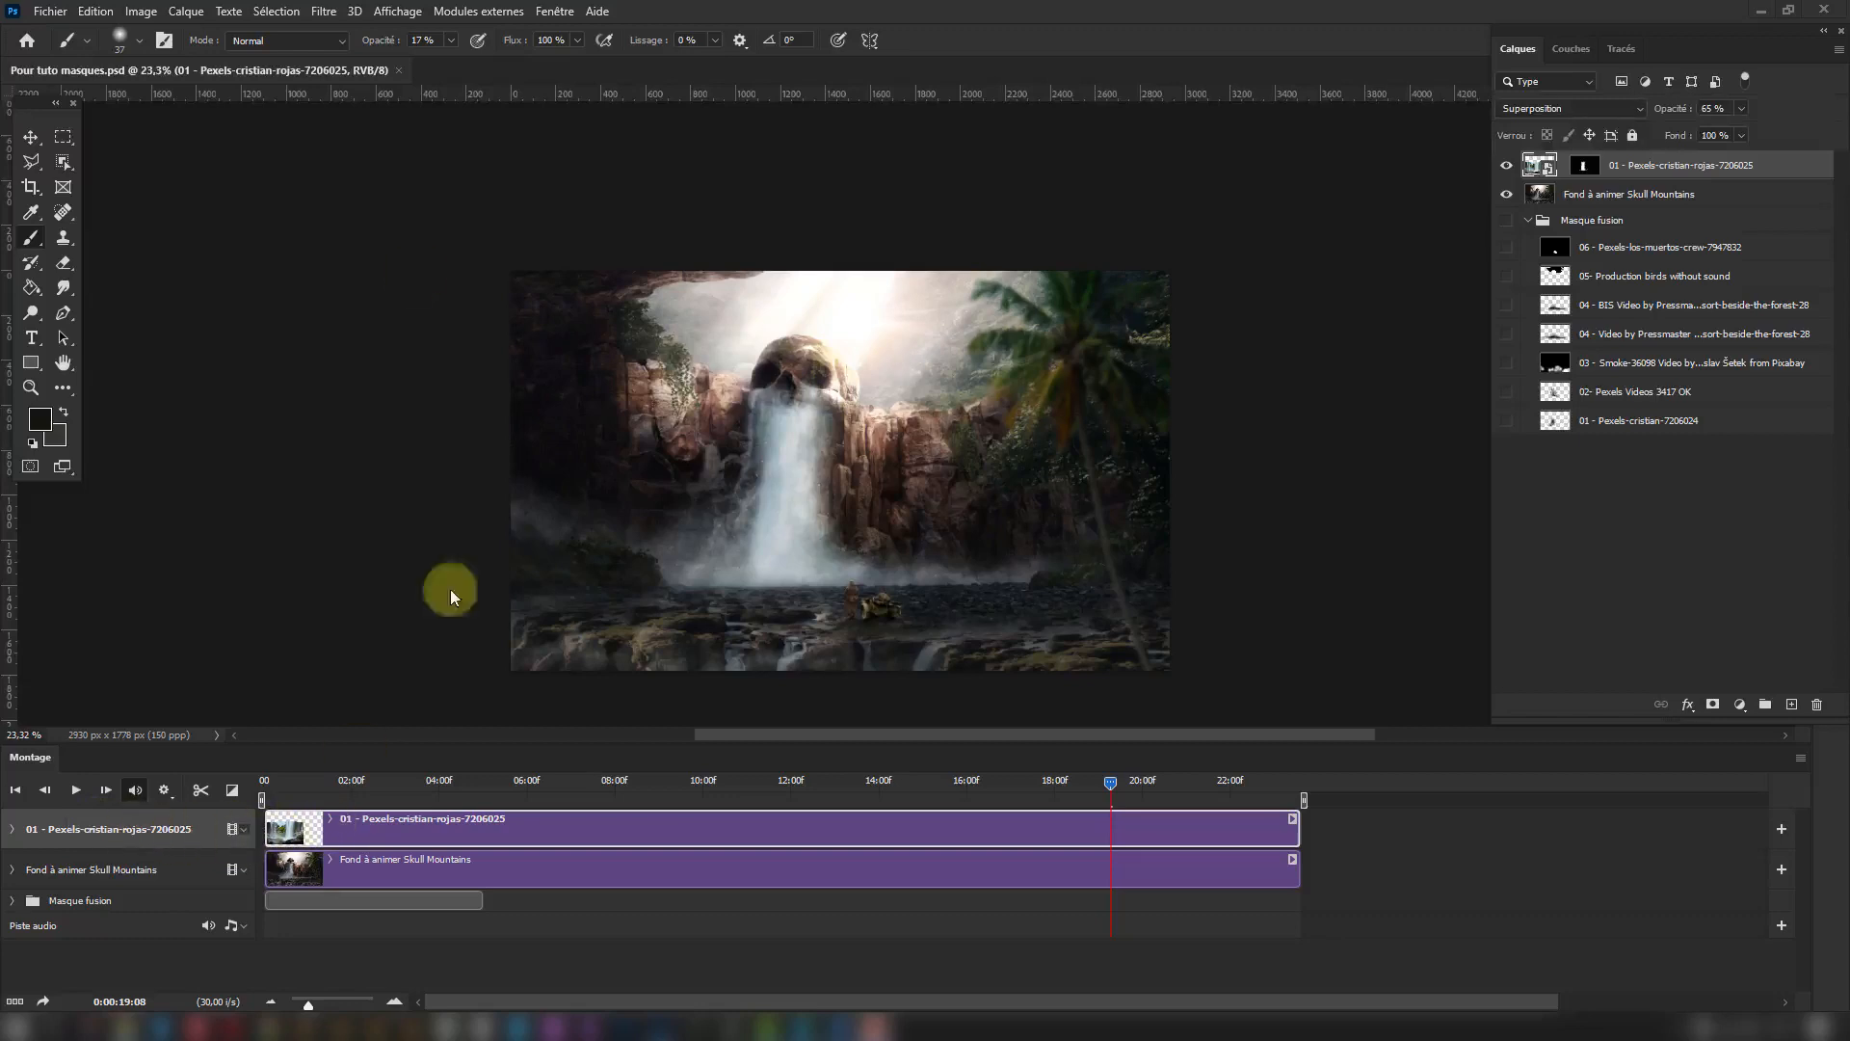
Import and embed the waterfall video file ending in 7206024.mp4 from the source folder and accept its placement.
{"action": "left_click", "coordinate": [48, 19]}
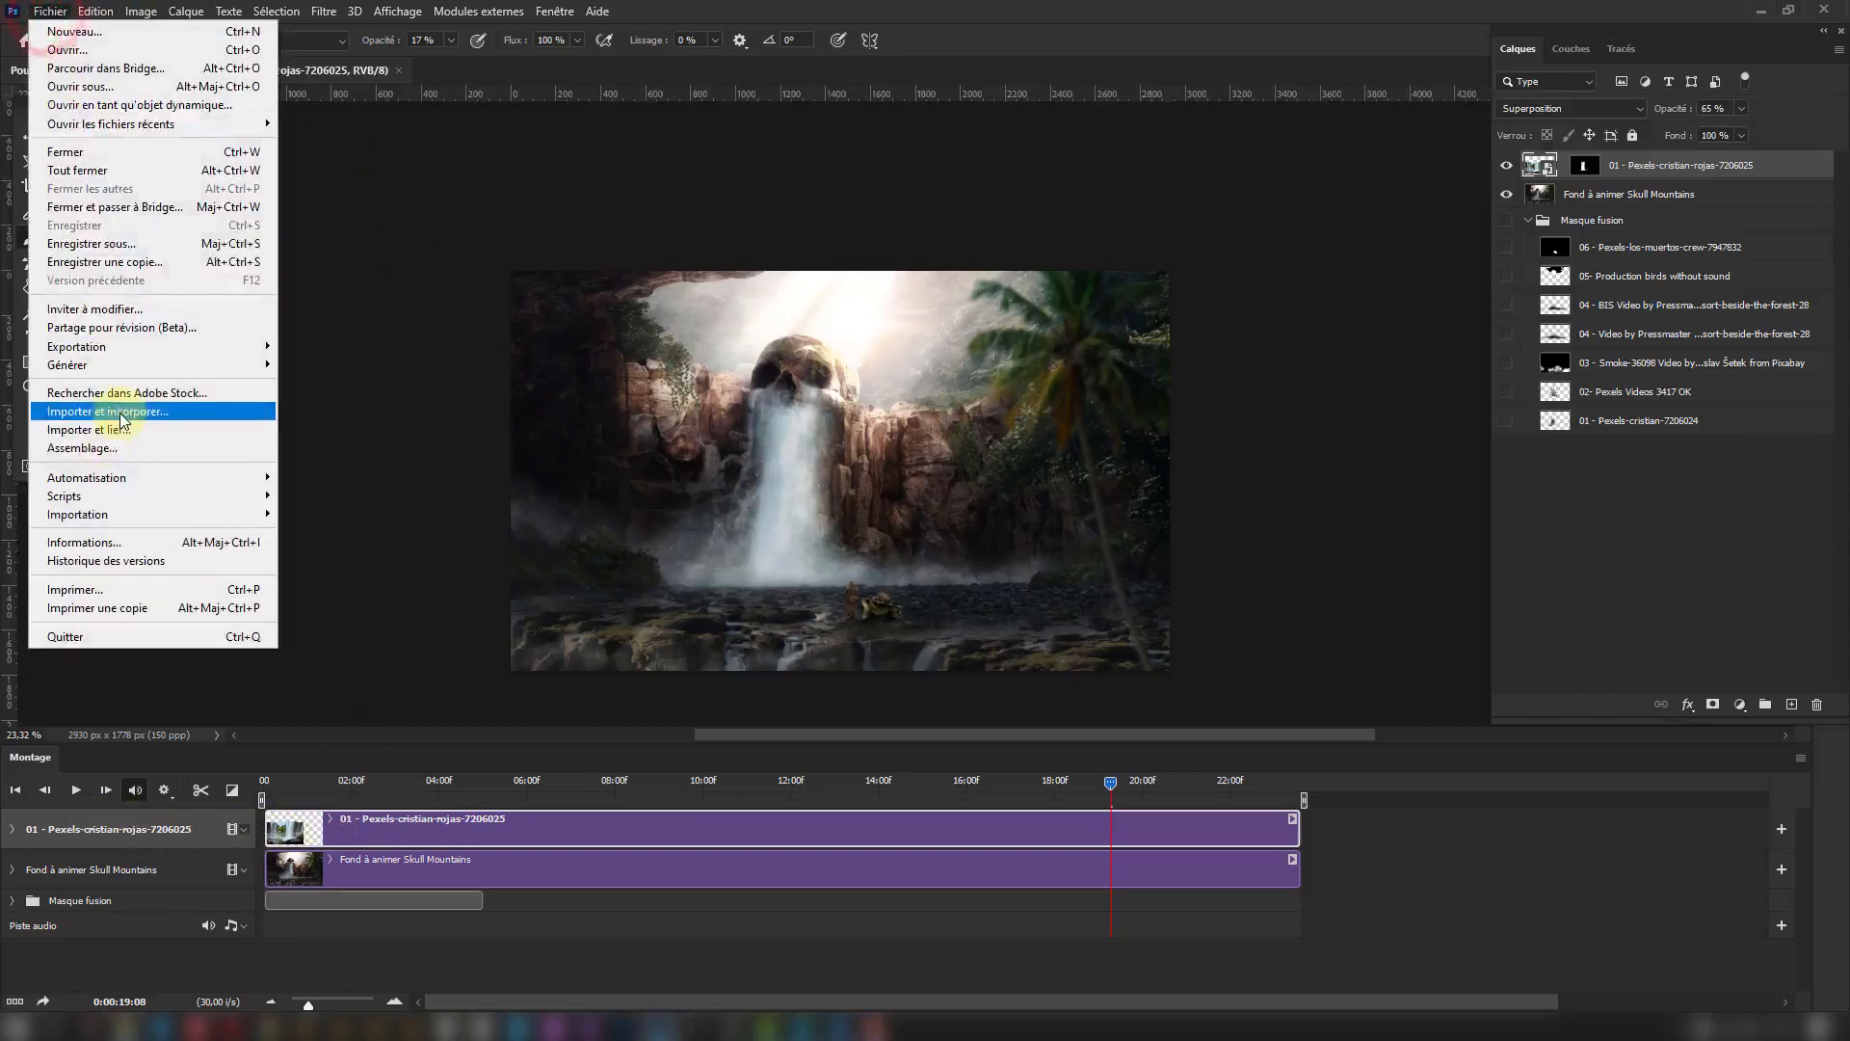
{"action": "left_click", "coordinate": [120, 409]}
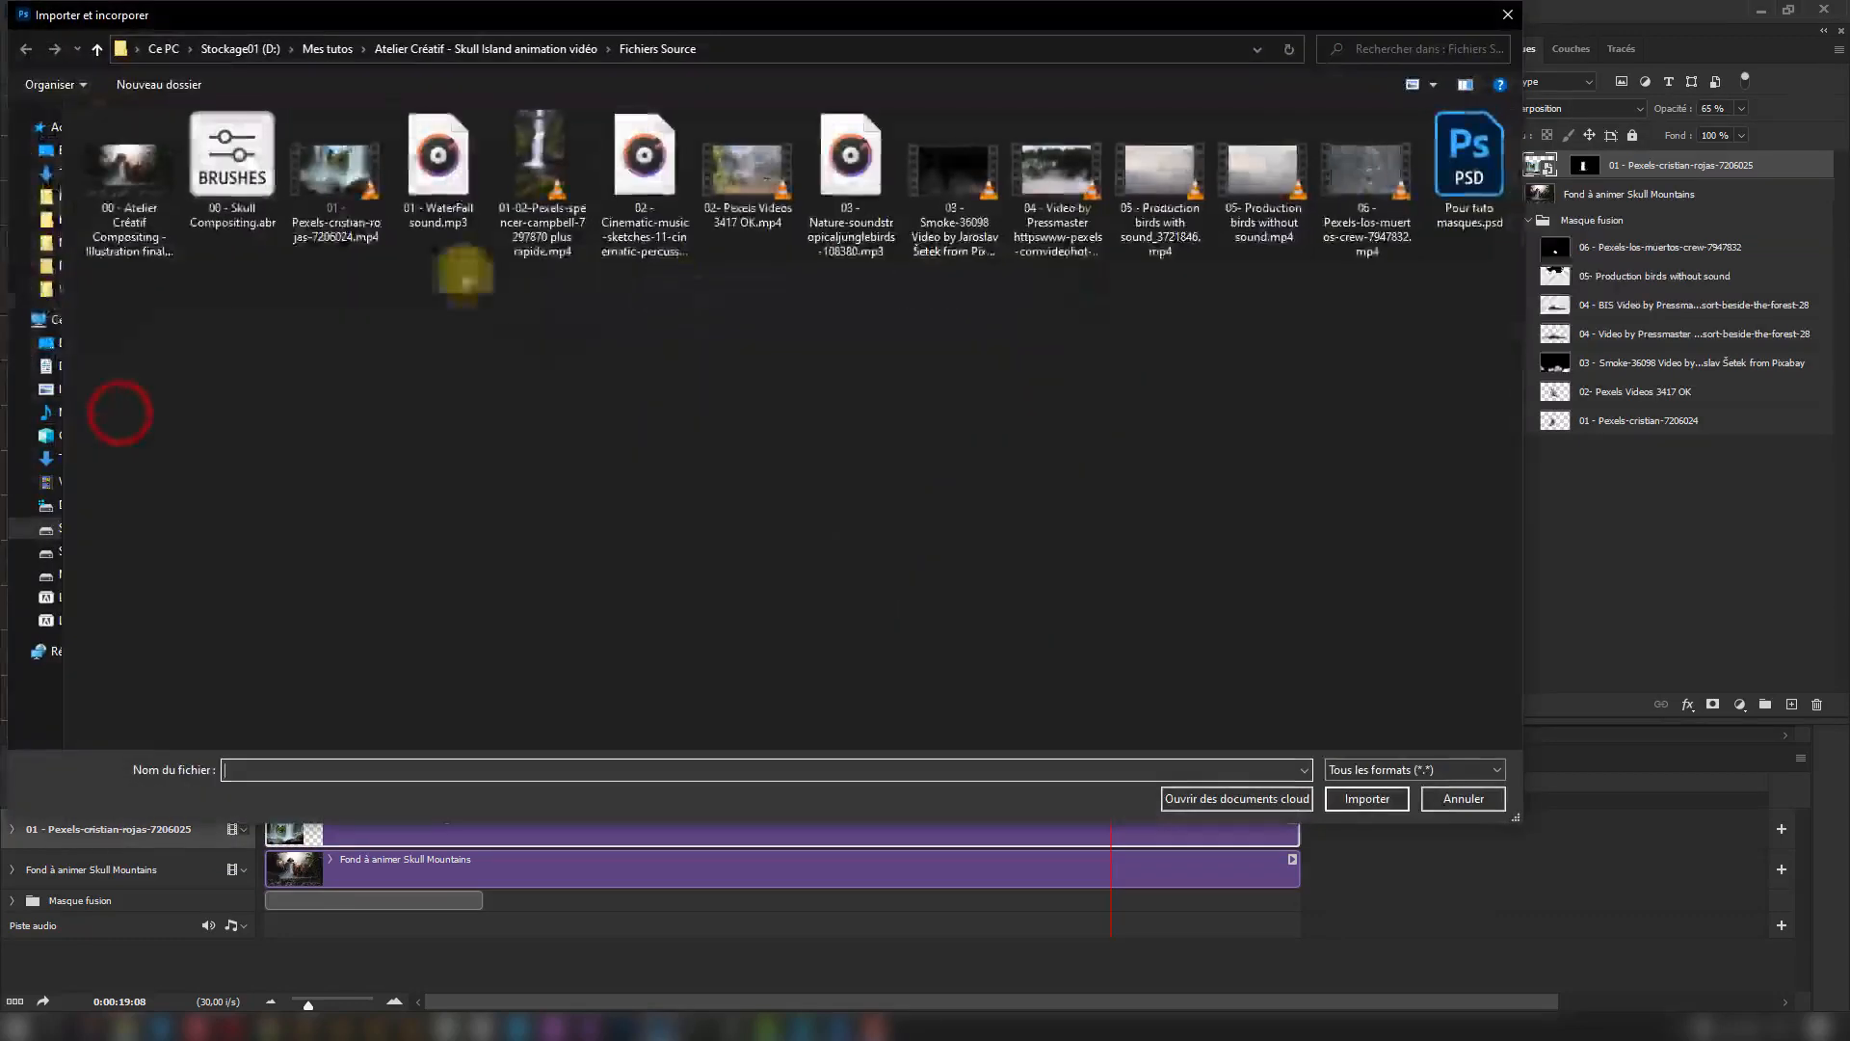
{"action": "left_click", "coordinate": [355, 174]}
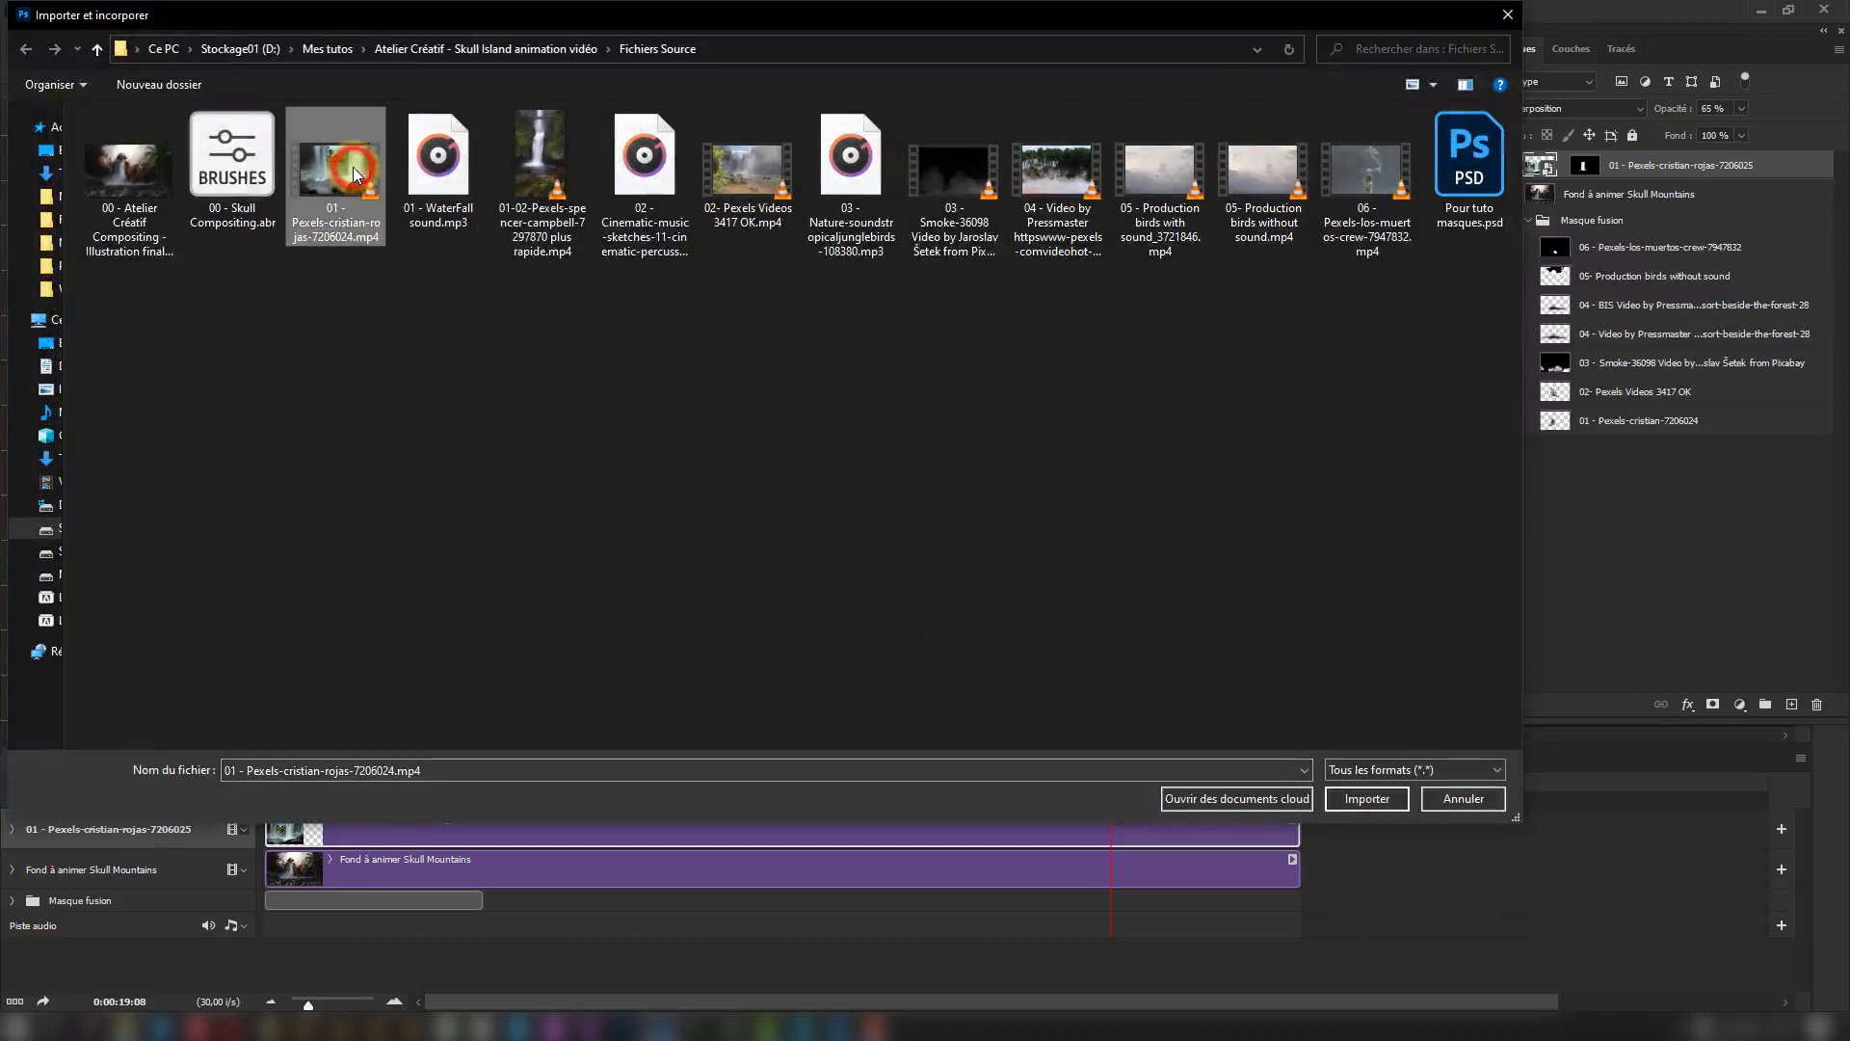
{"action": "left_click", "coordinate": [1373, 800]}
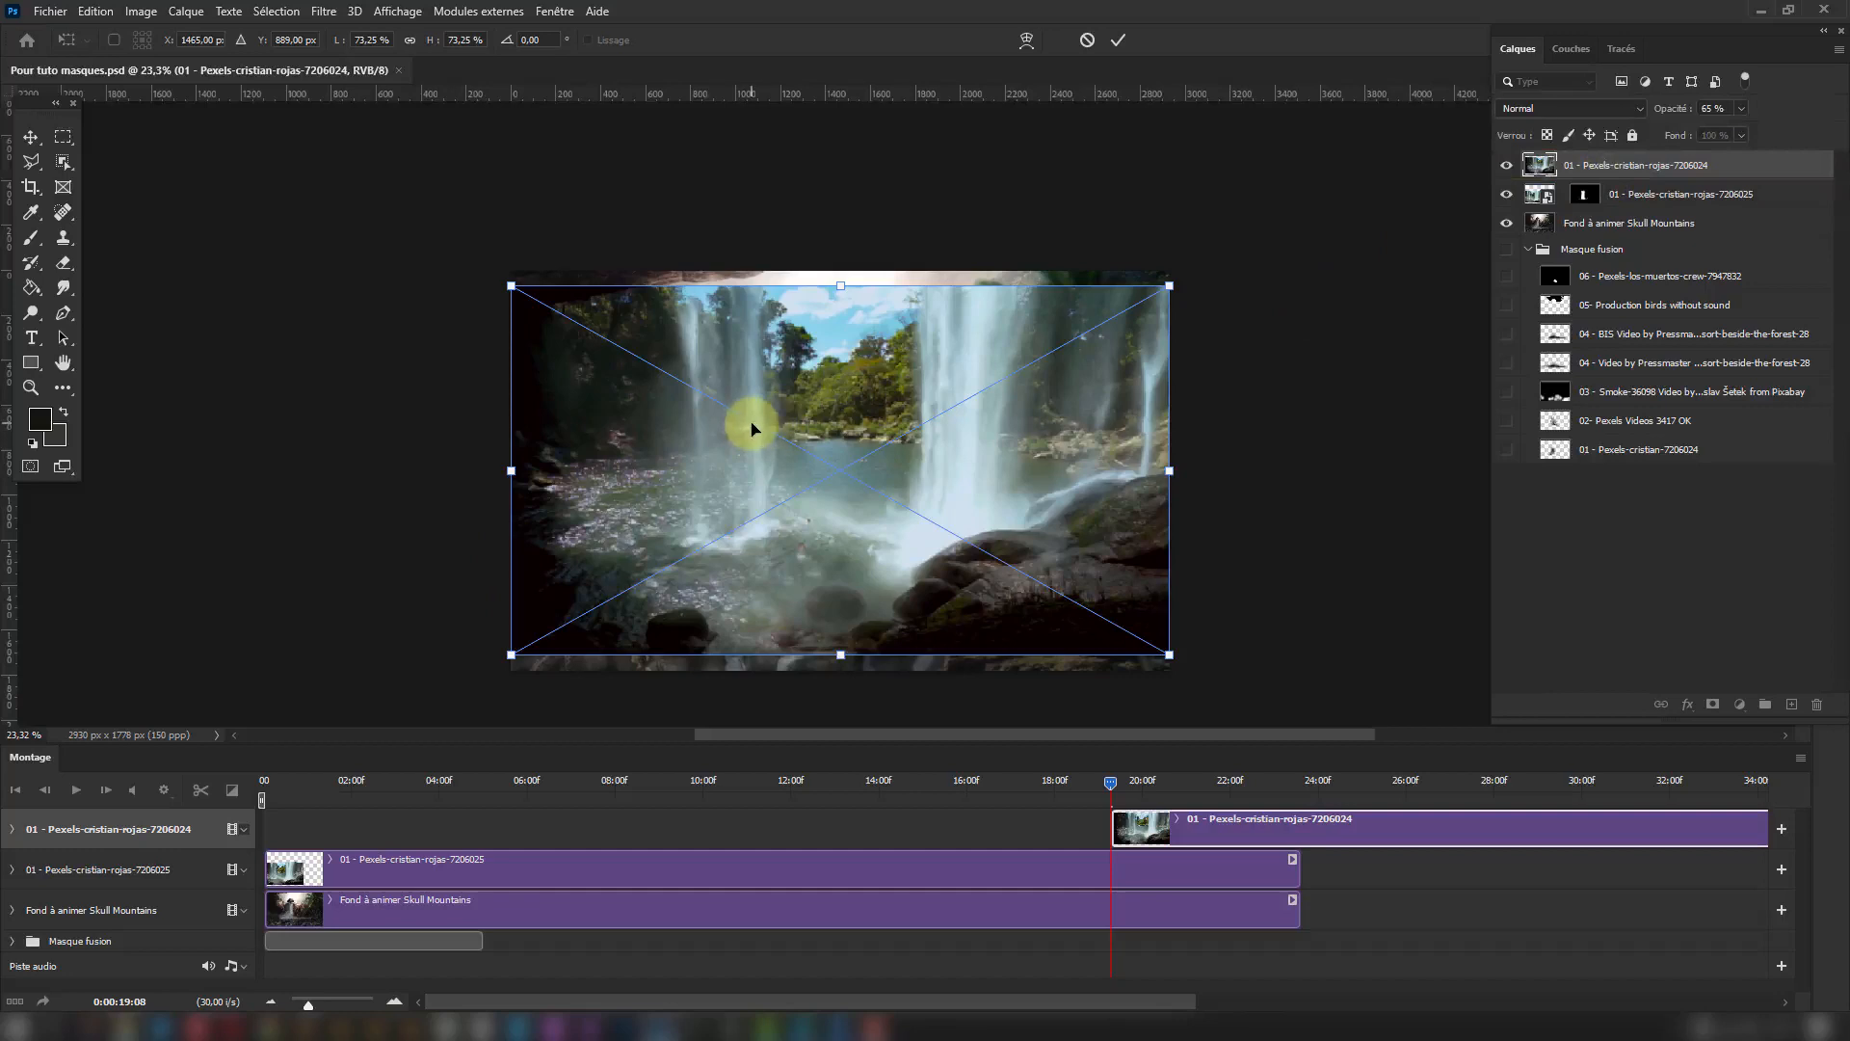
{"action": "key", "text": "Return"}
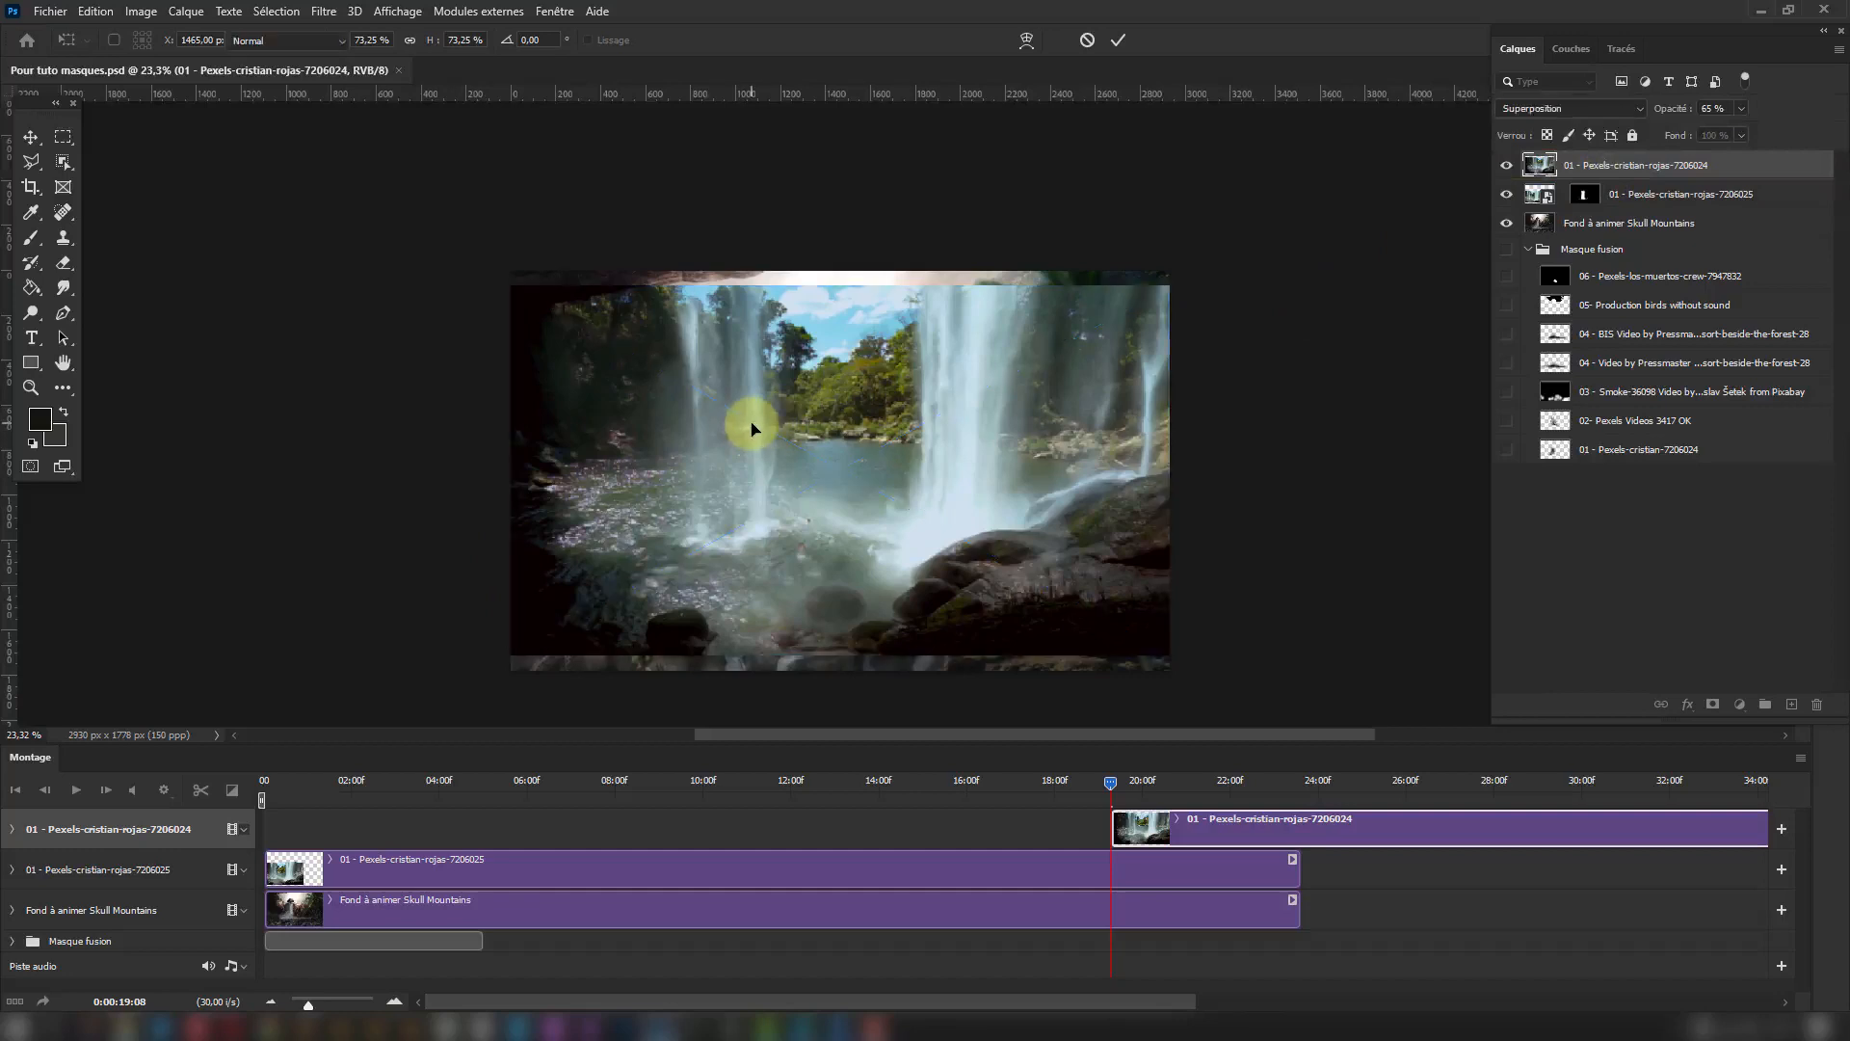
{"action": "key", "text": "b"}
Move the new waterfall clip along the timeline so it starts at 0:00:00:00 with the other layers.
{"action": "left_click_drag", "start_coordinate": [1315, 826], "coordinate": [1206, 826]}
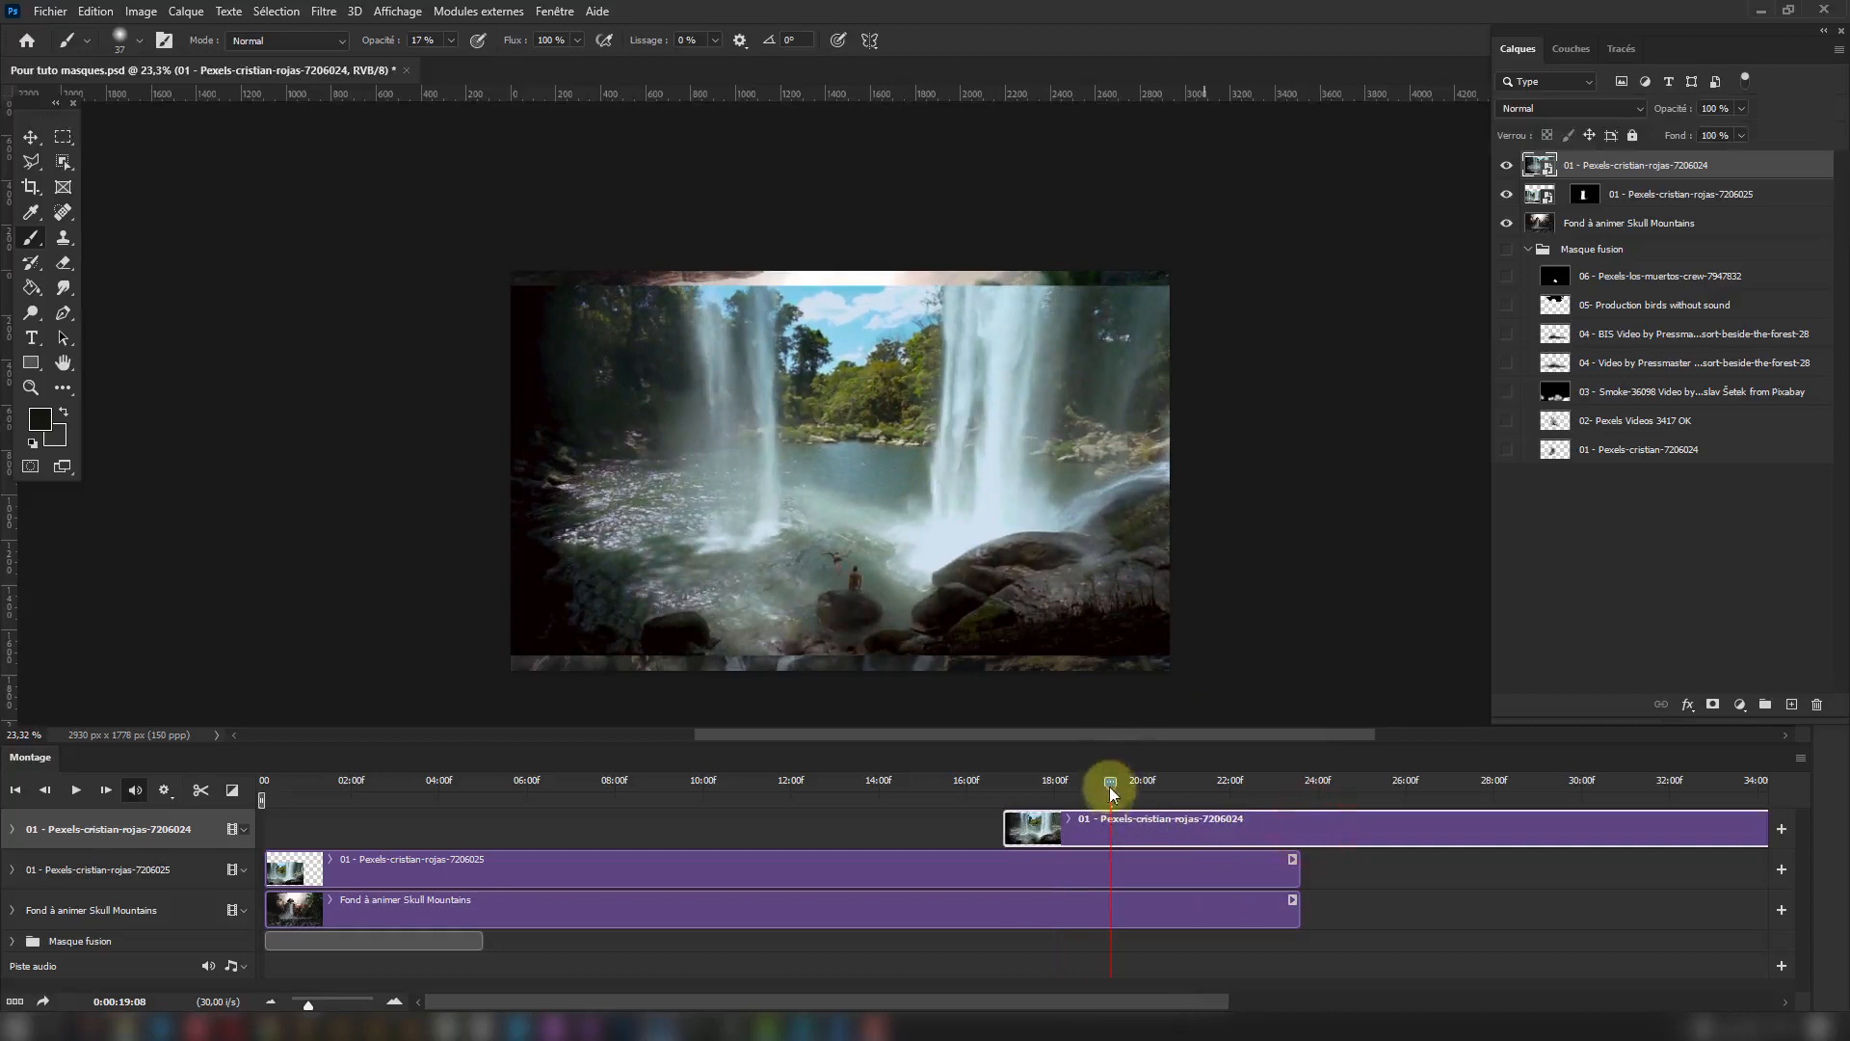
{"action": "left_click_drag", "start_coordinate": [1110, 782], "coordinate": [527, 781]}
{"action": "left_click_drag", "start_coordinate": [277, 808], "coordinate": [262, 815]}
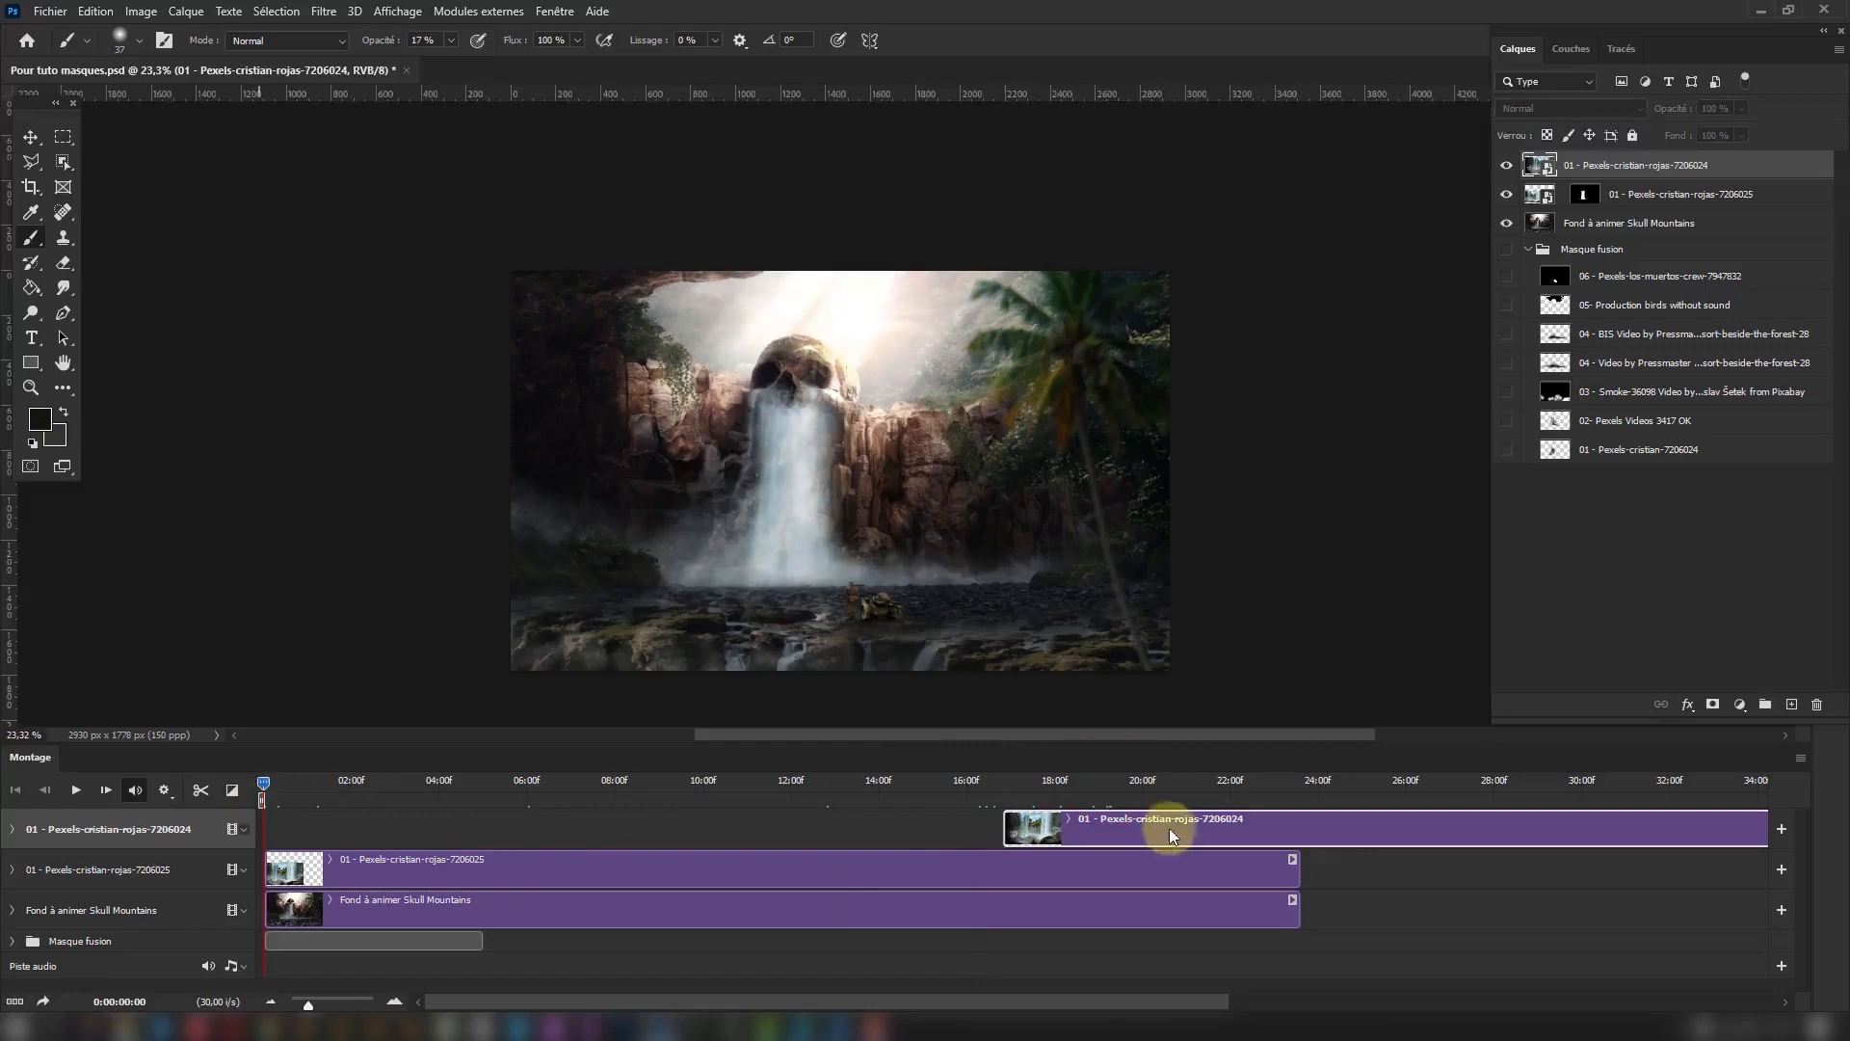
{"action": "left_click_drag", "start_coordinate": [1170, 829], "coordinate": [425, 845]}
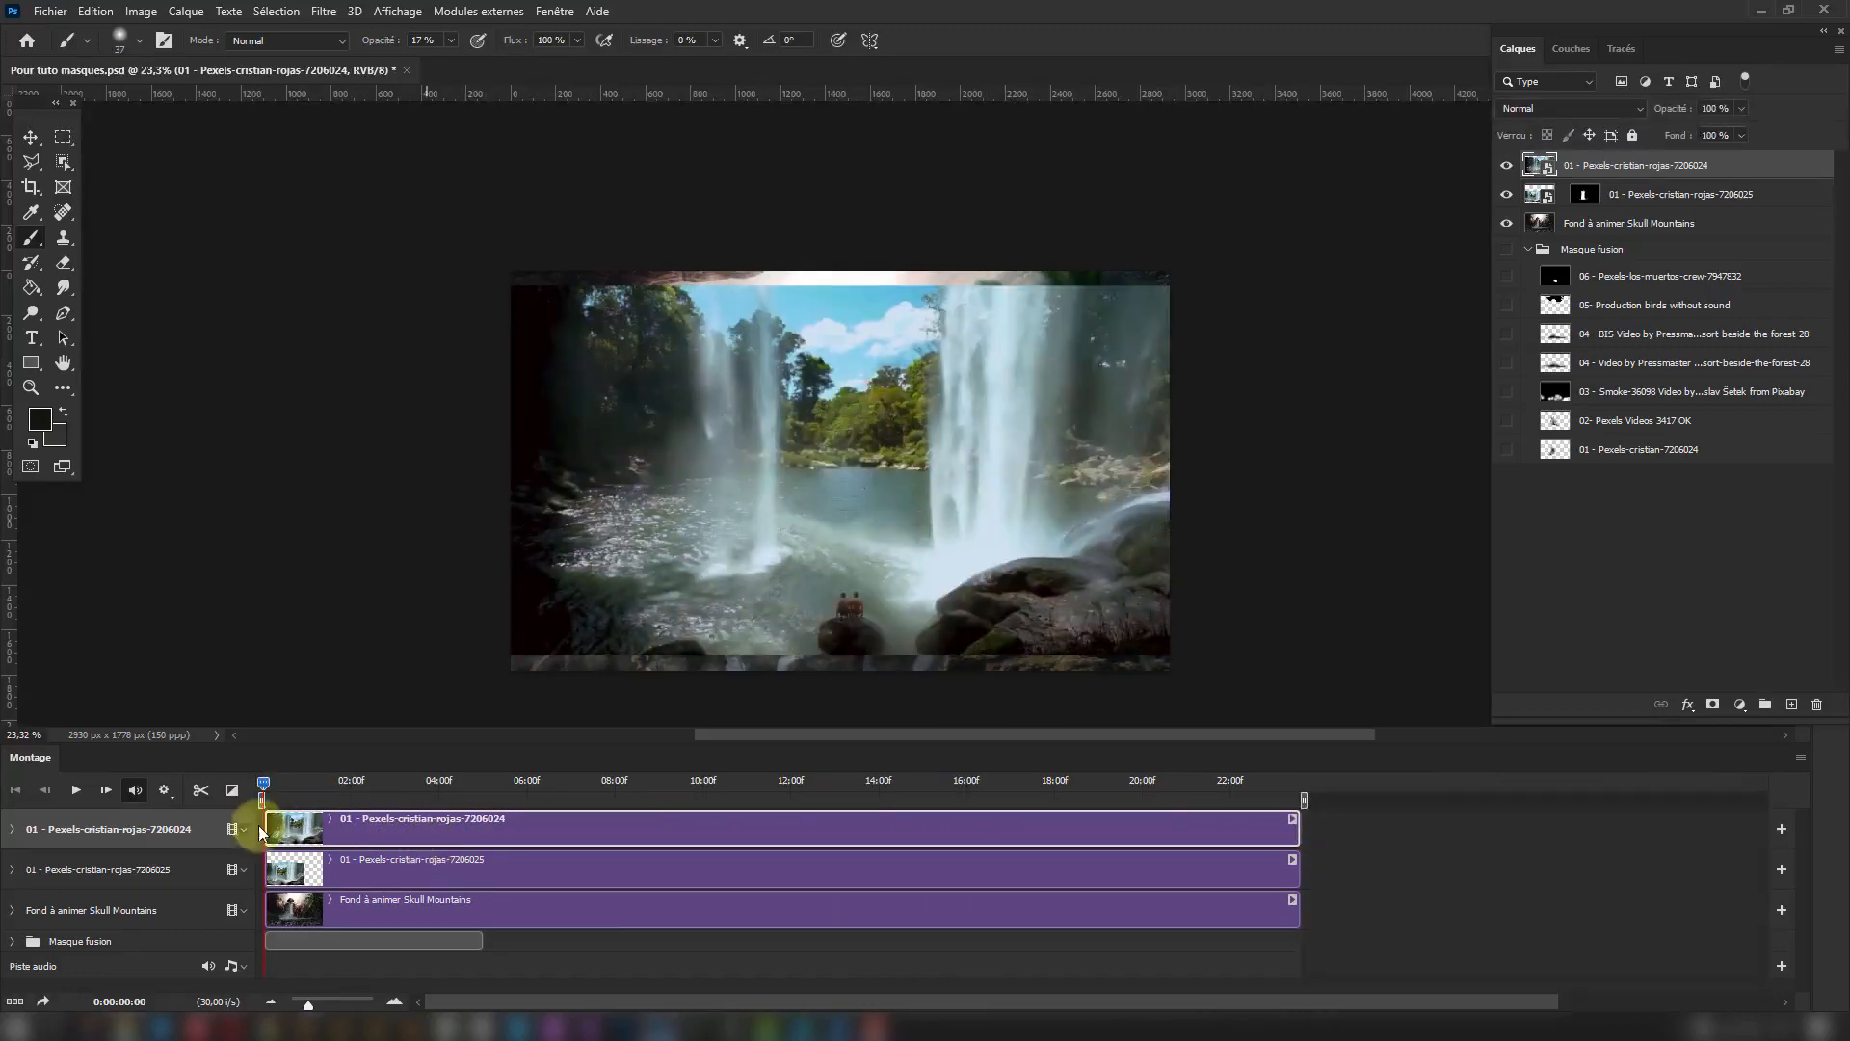
Expand the new waterfall clip's properties and enable Transformation animation with a first keyframe at 0:00:02:24.
{"action": "left_click_drag", "start_coordinate": [262, 778], "coordinate": [393, 820]}
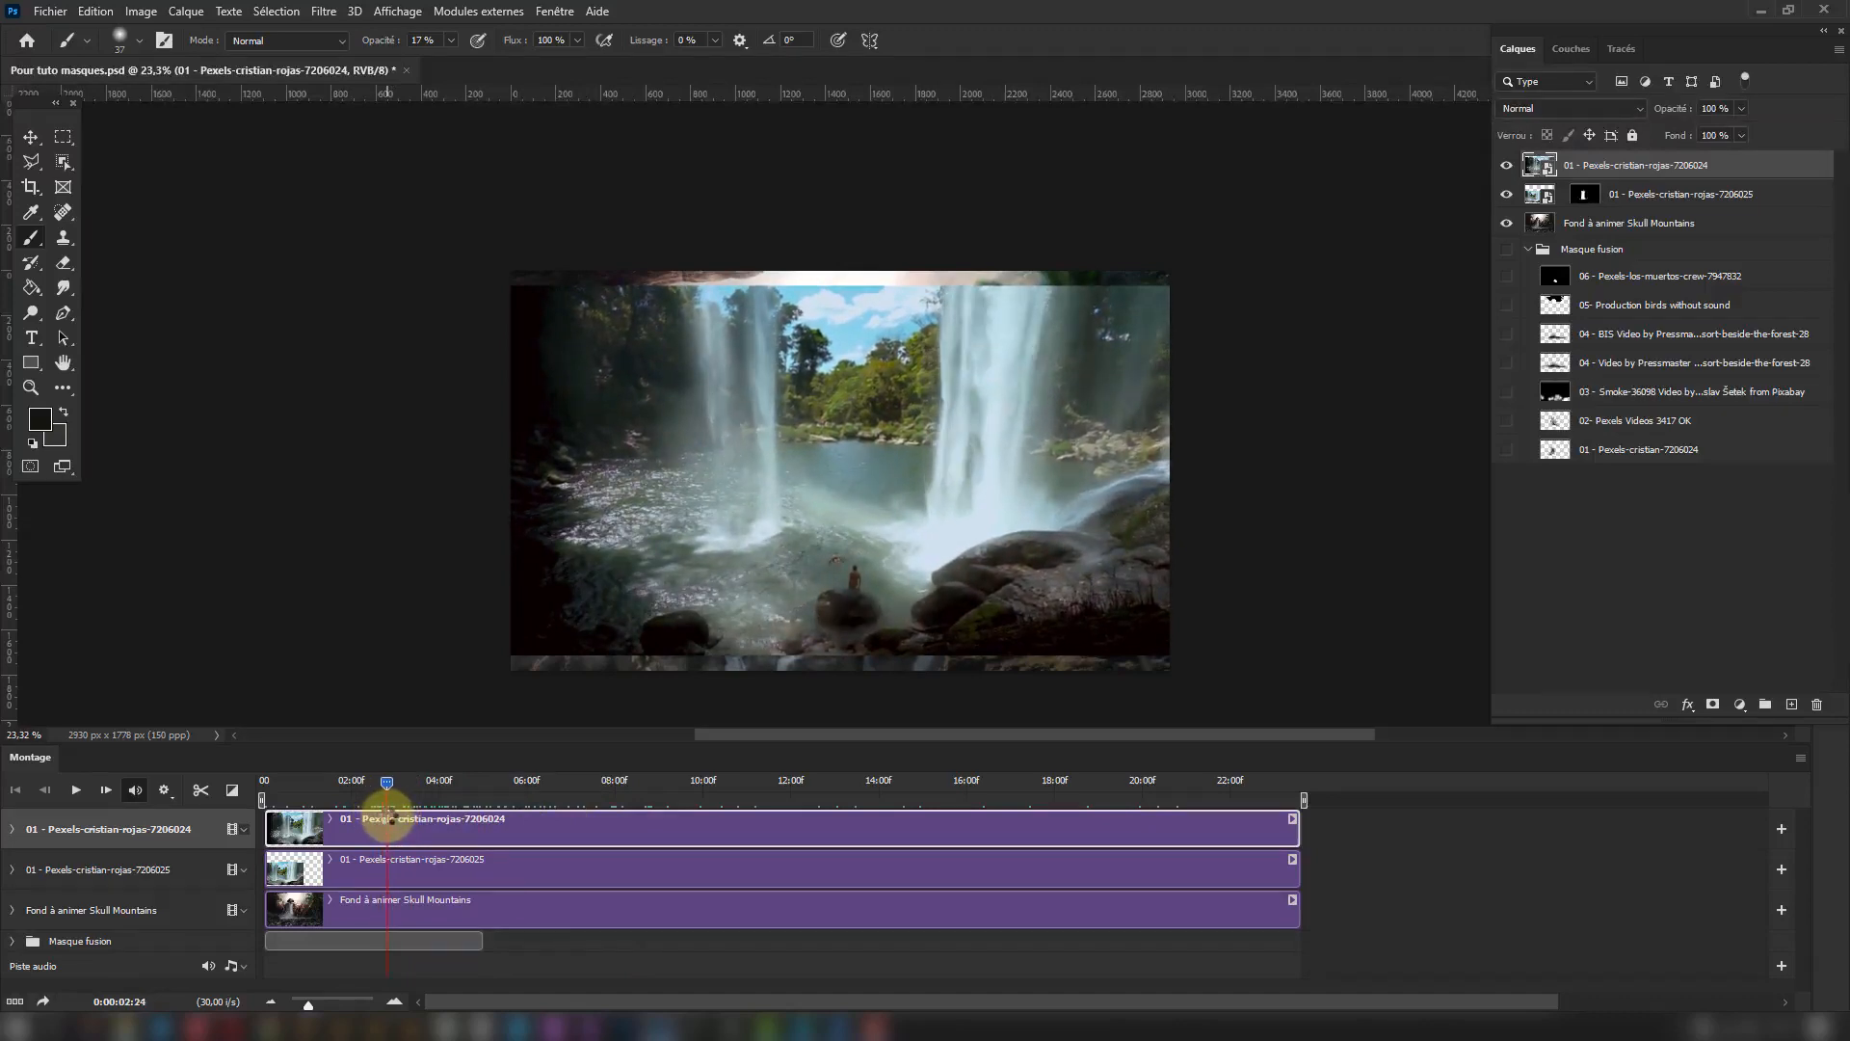
{"action": "left_click", "coordinate": [13, 831]}
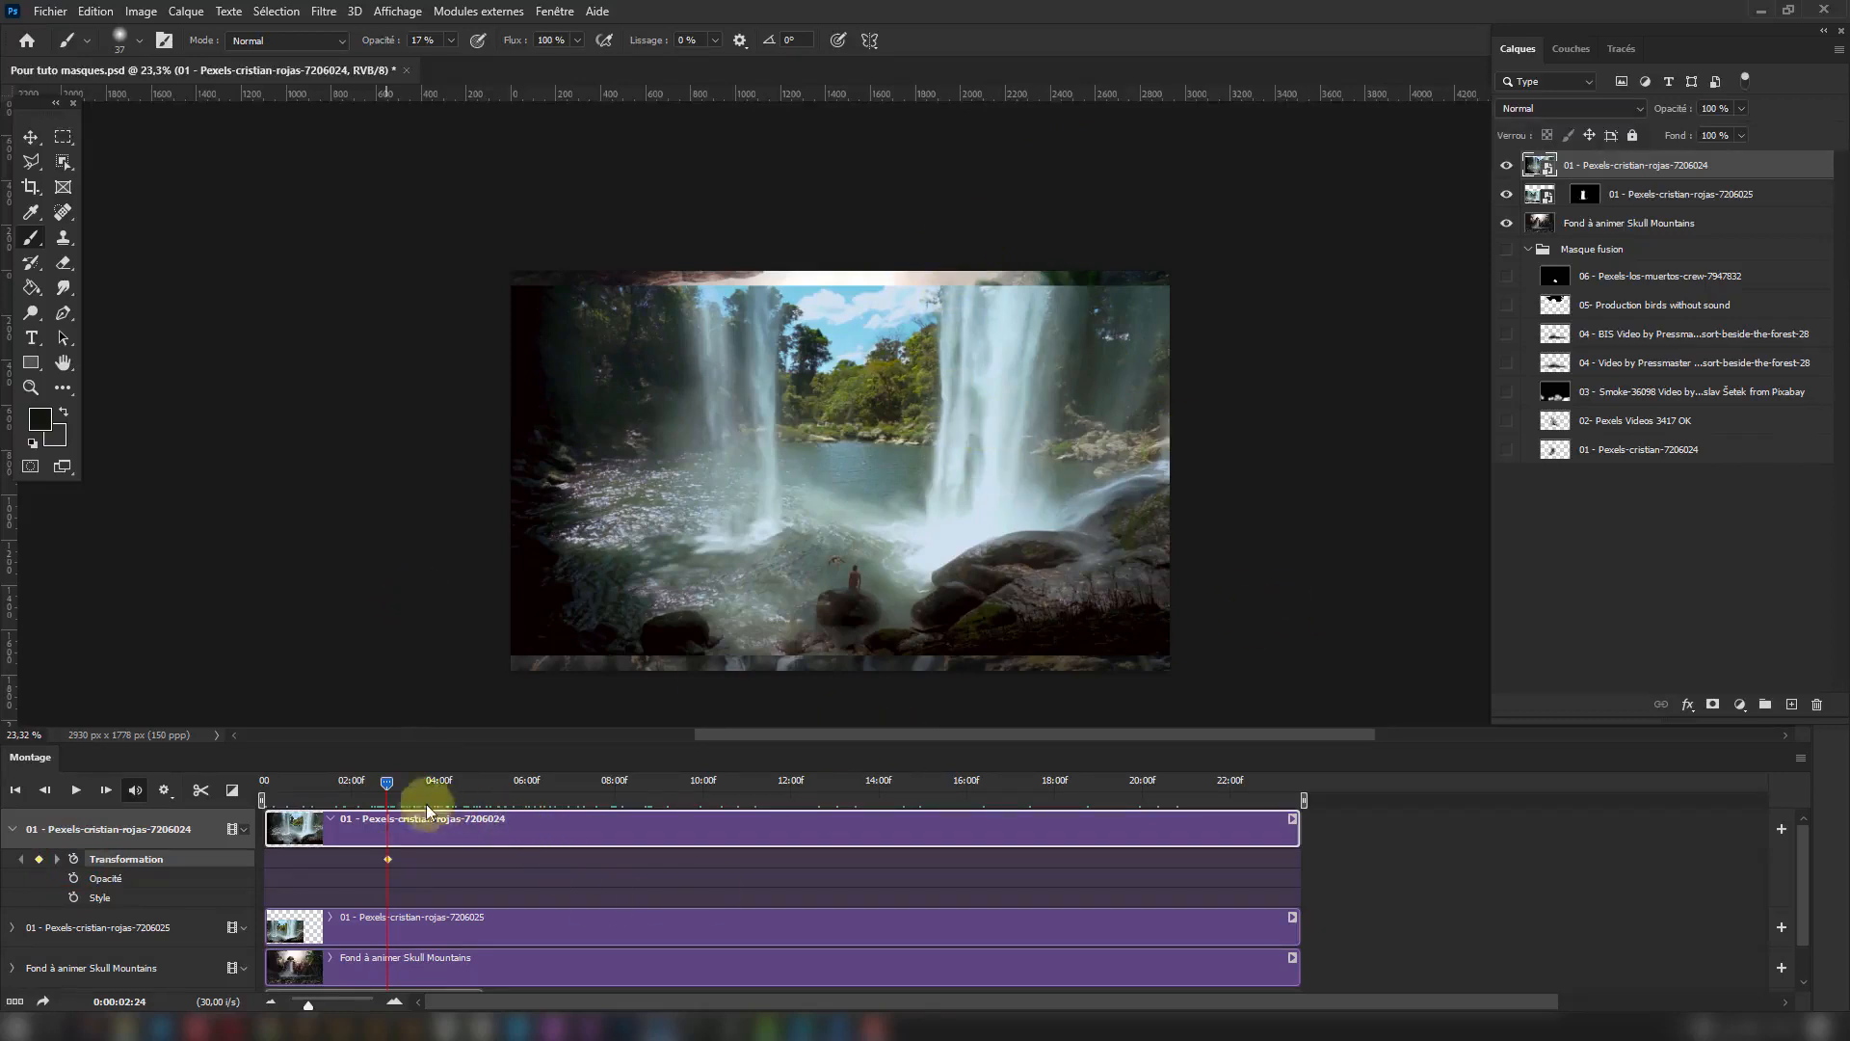
{"action": "left_click_drag", "start_coordinate": [389, 783], "coordinate": [392, 824]}
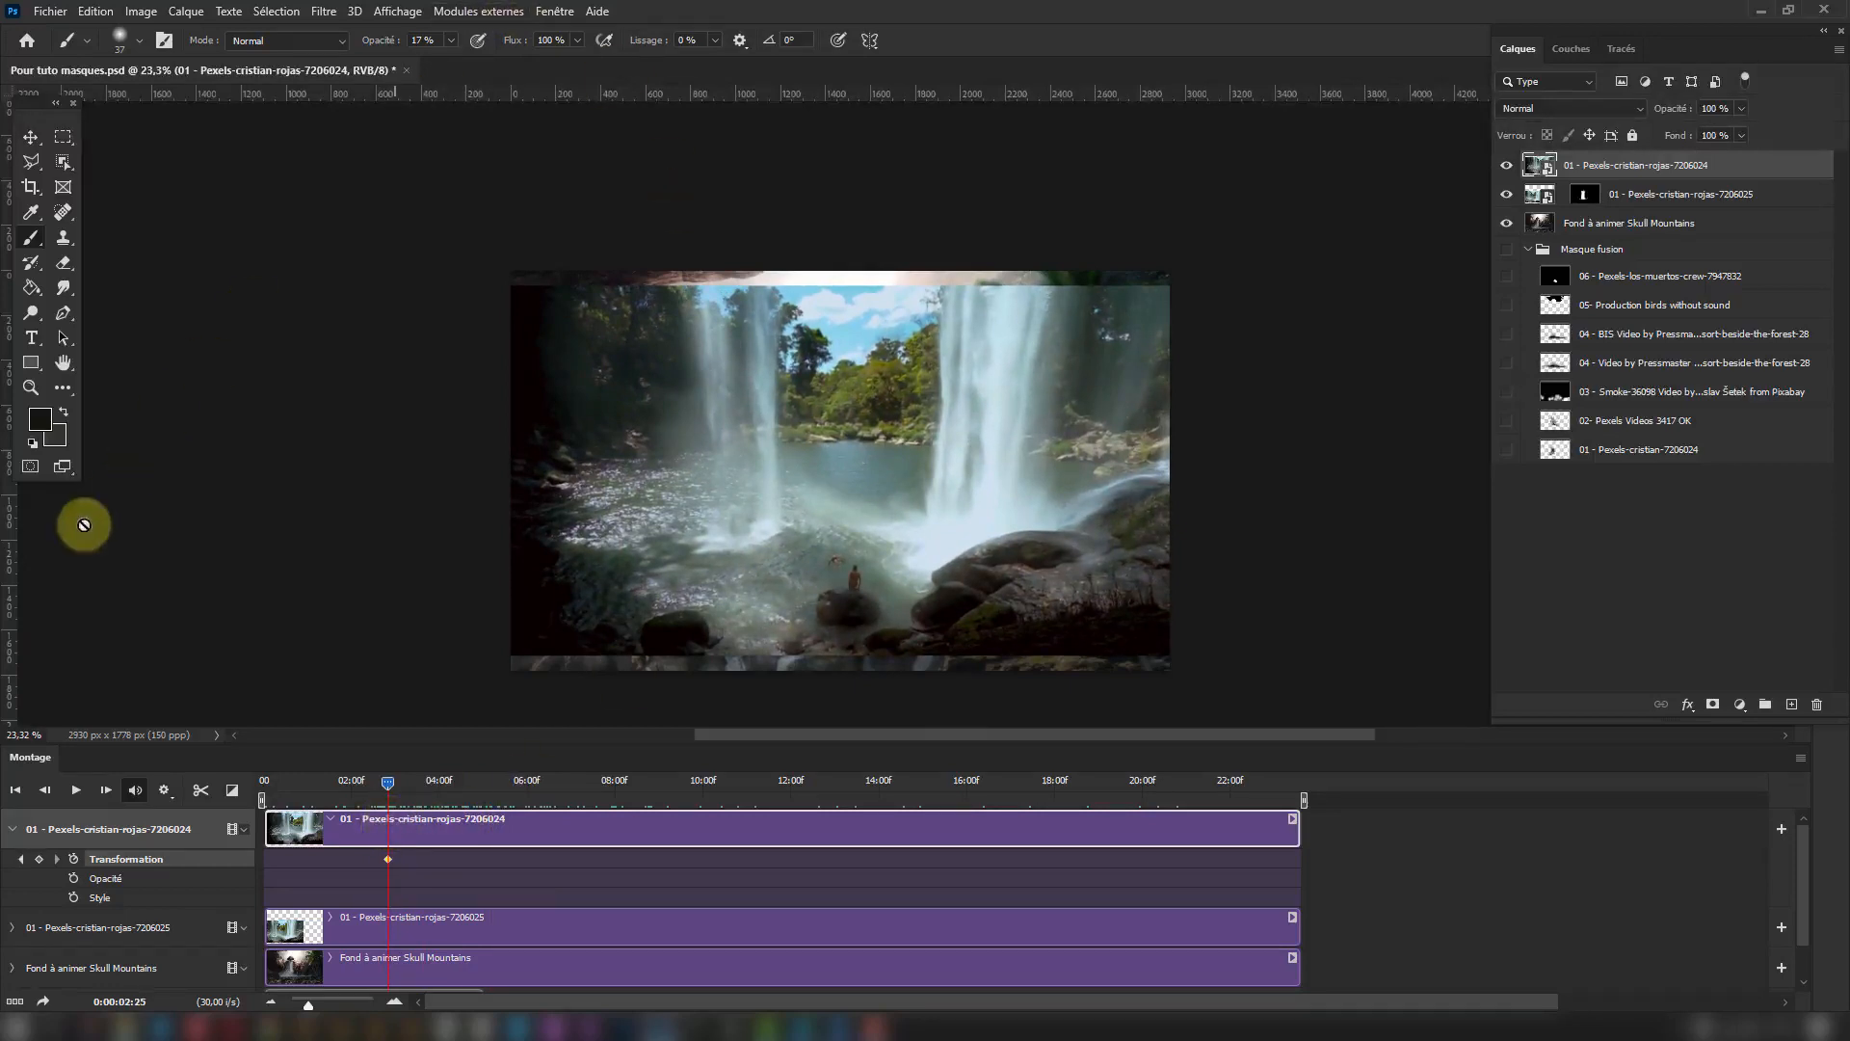
Place a vertical guide along the inner edge of the large waterfall to mark its limit.
{"action": "left_click", "coordinate": [398, 10]}
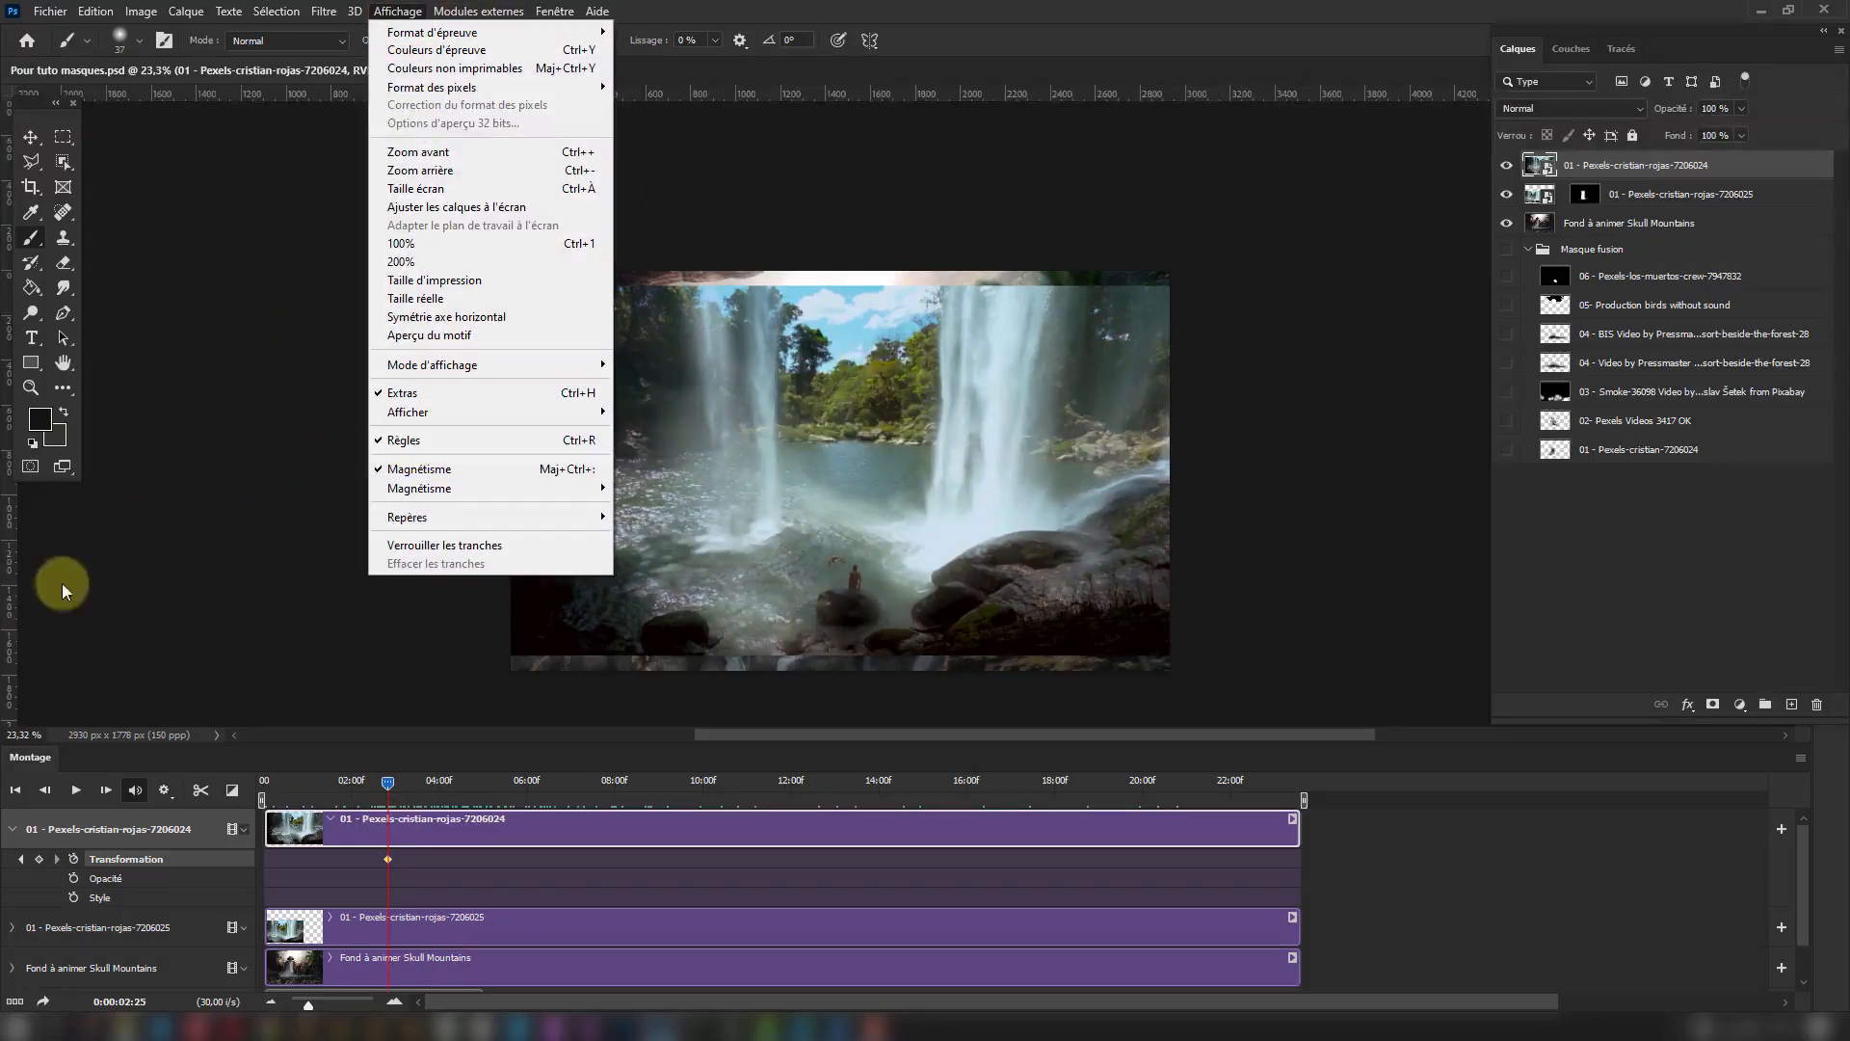
{"action": "left_click", "coordinate": [12, 586]}
{"action": "left_click_drag", "start_coordinate": [19, 569], "coordinate": [936, 577]}
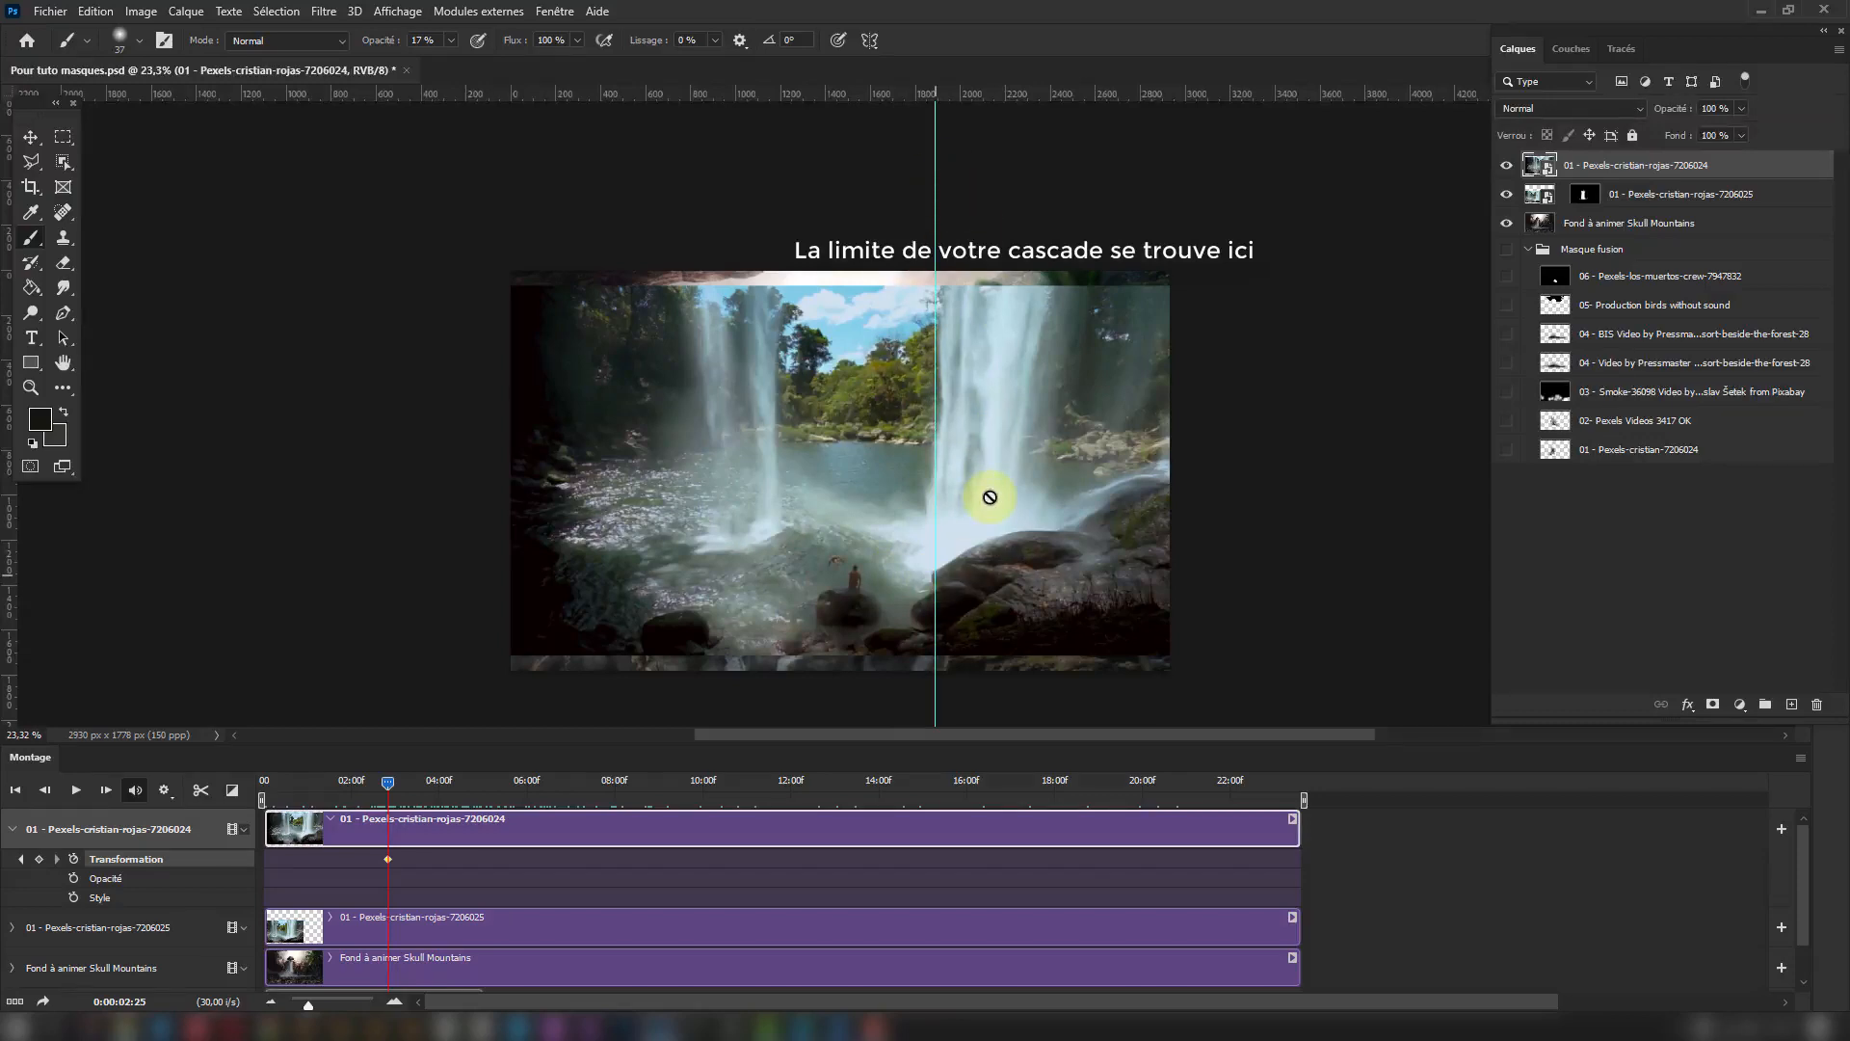
At 0:00:07:29, shift the waterfall video about 60 px right to meet the vertical guide, adding a Transformation keyframe.
{"action": "left_click_drag", "start_coordinate": [387, 781], "coordinate": [683, 783]}
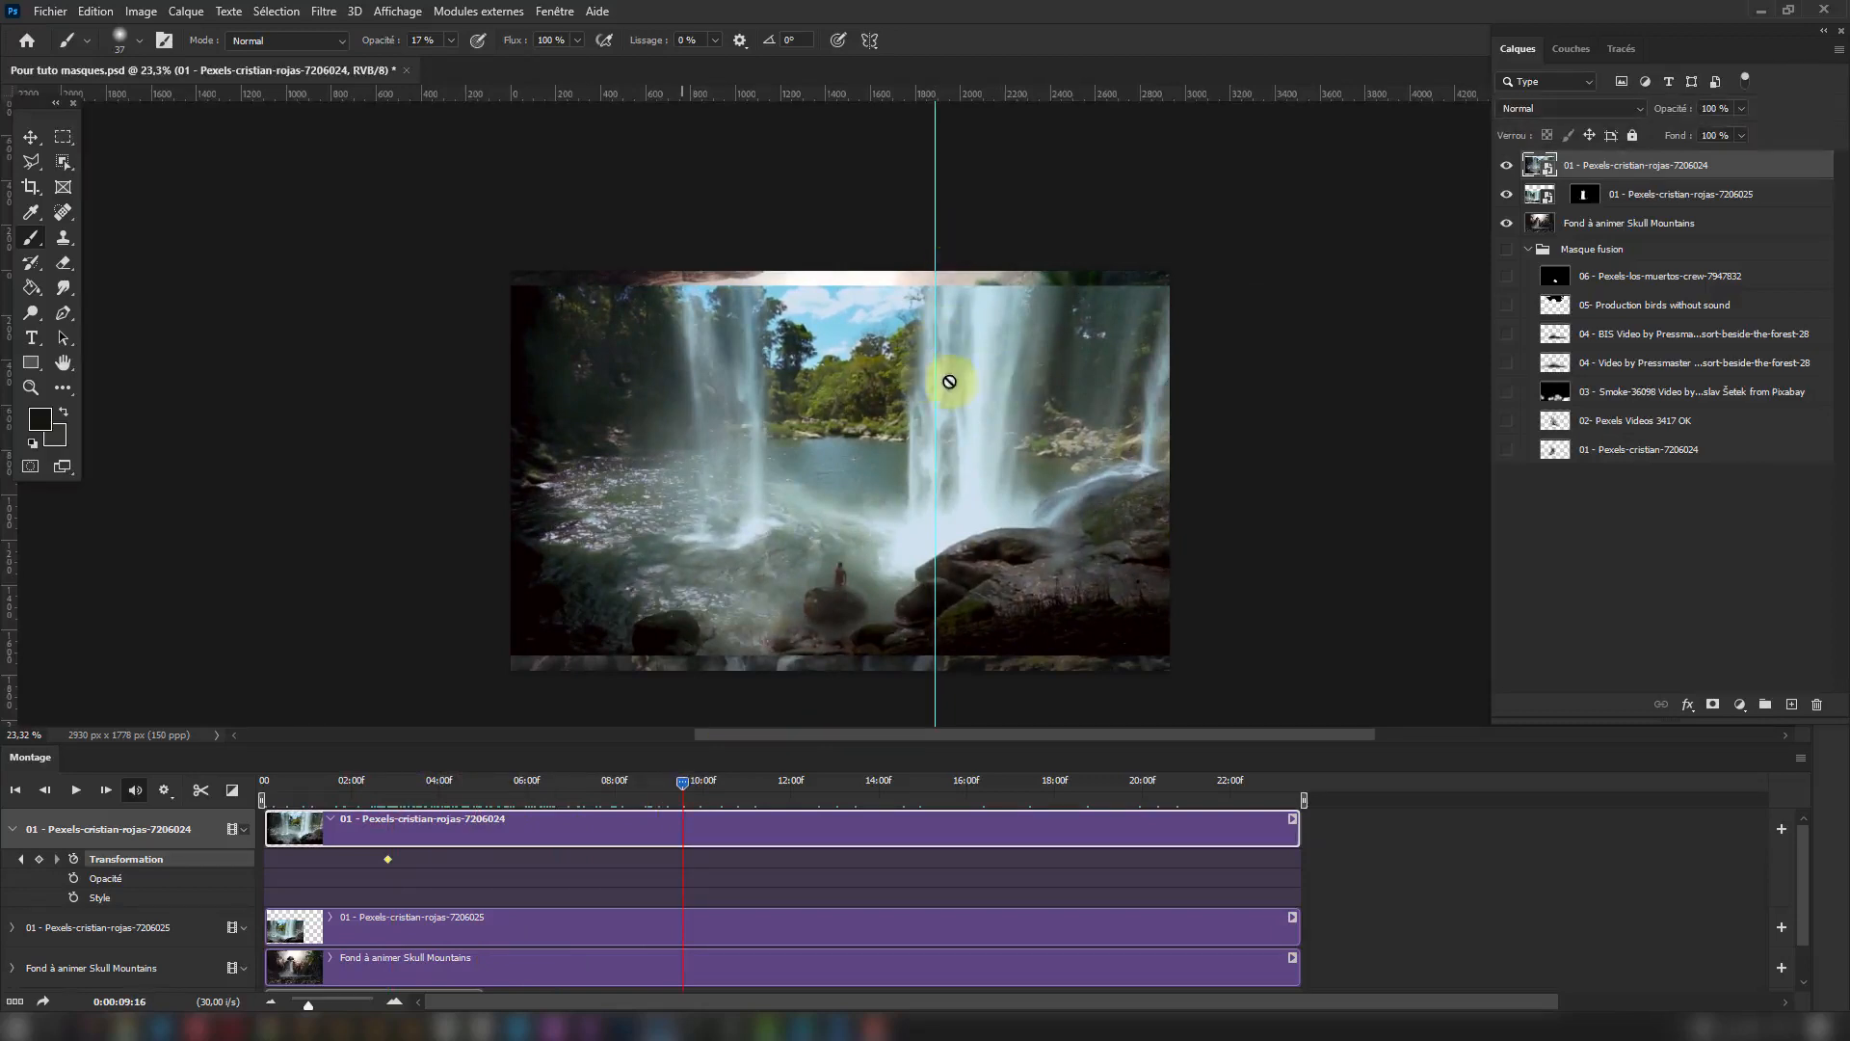
{"action": "left_click_drag", "start_coordinate": [679, 783], "coordinate": [612, 790]}
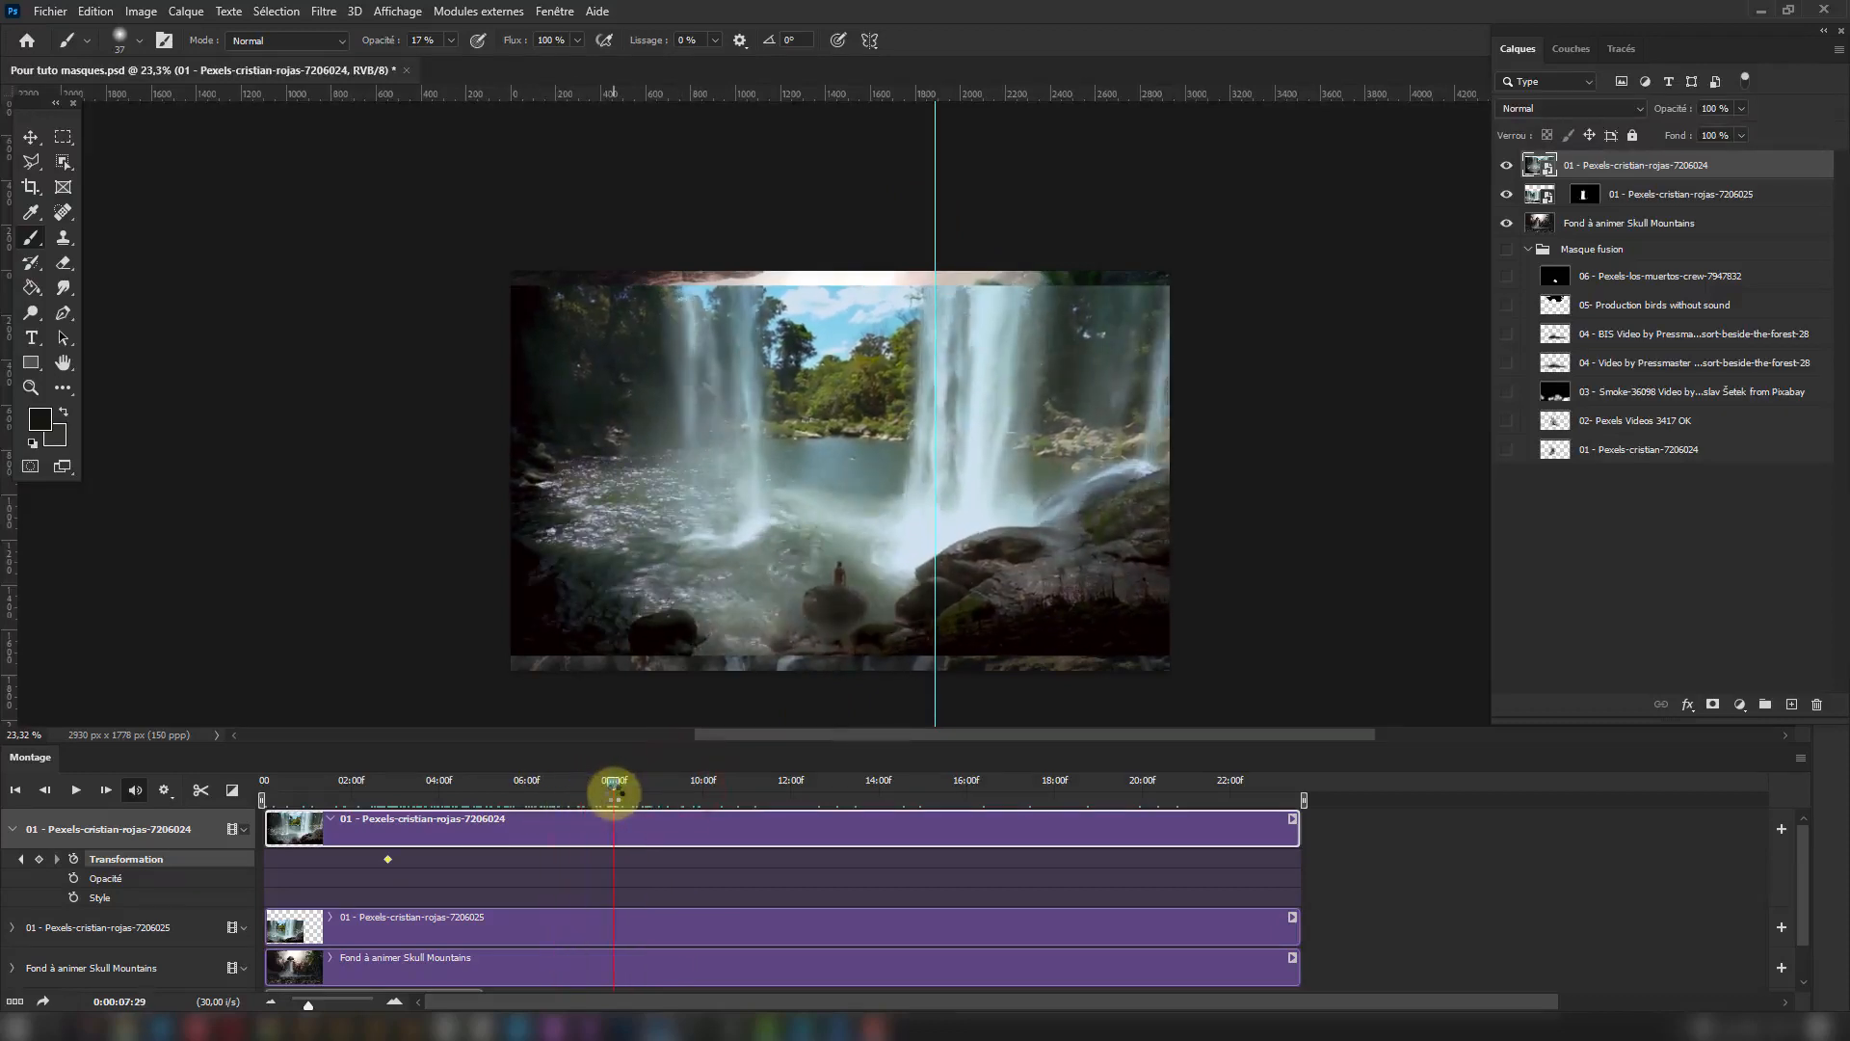
{"action": "left_click", "coordinate": [31, 138]}
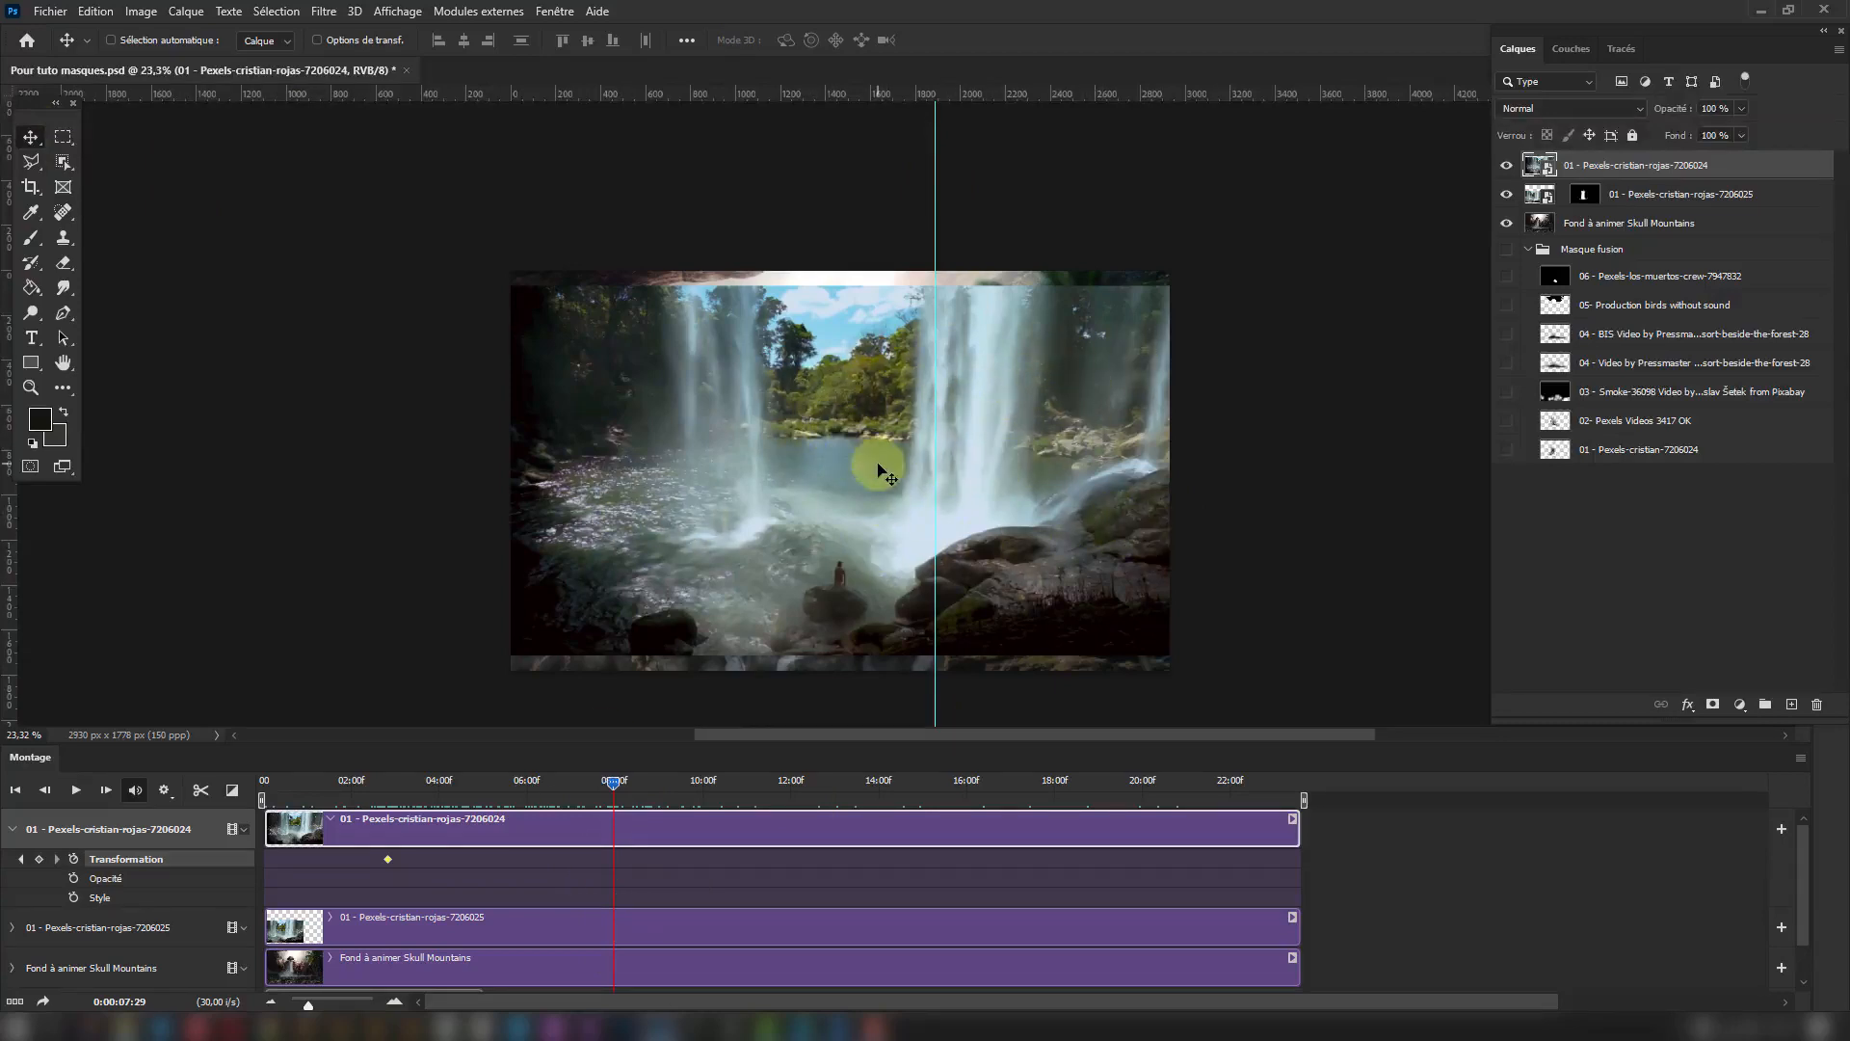
{"action": "left_click_drag", "start_coordinate": [878, 465], "coordinate": [886, 467]}
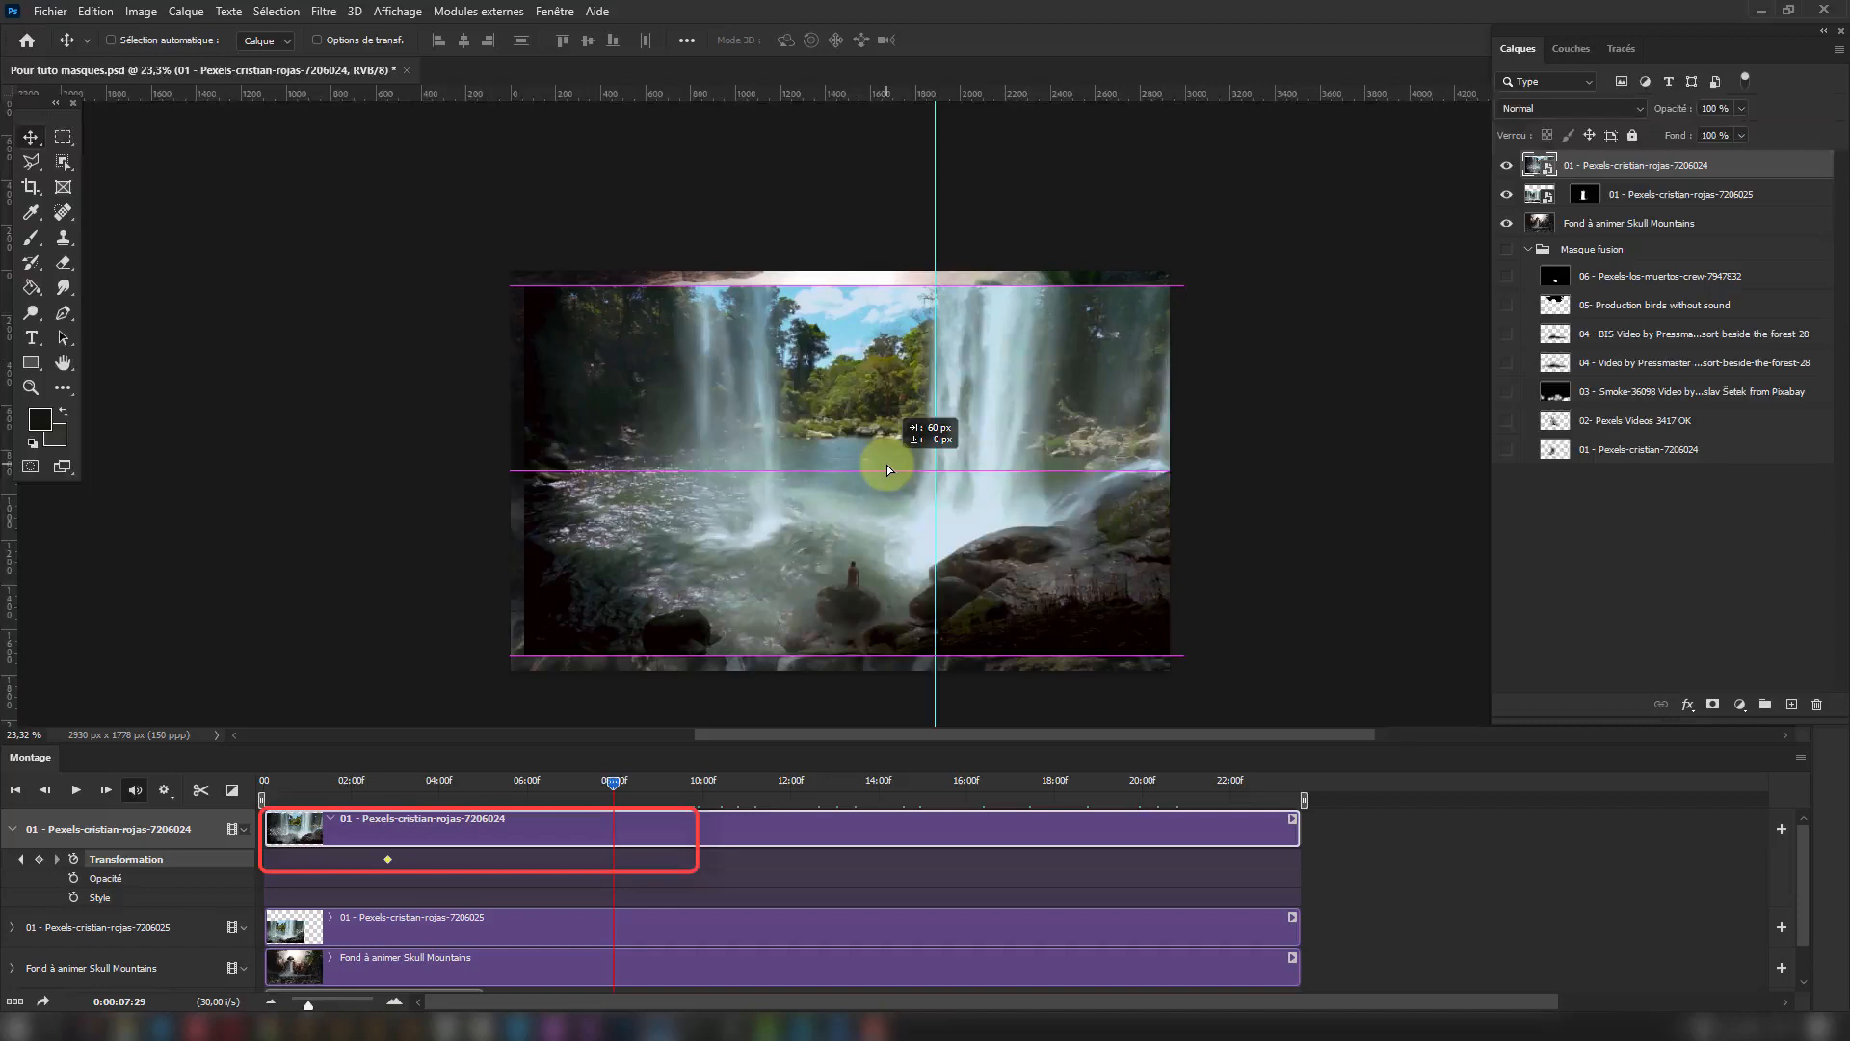
{"action": "left_click_drag", "start_coordinate": [886, 464], "coordinate": [886, 464]}
{"action": "left_click", "coordinate": [620, 862]}
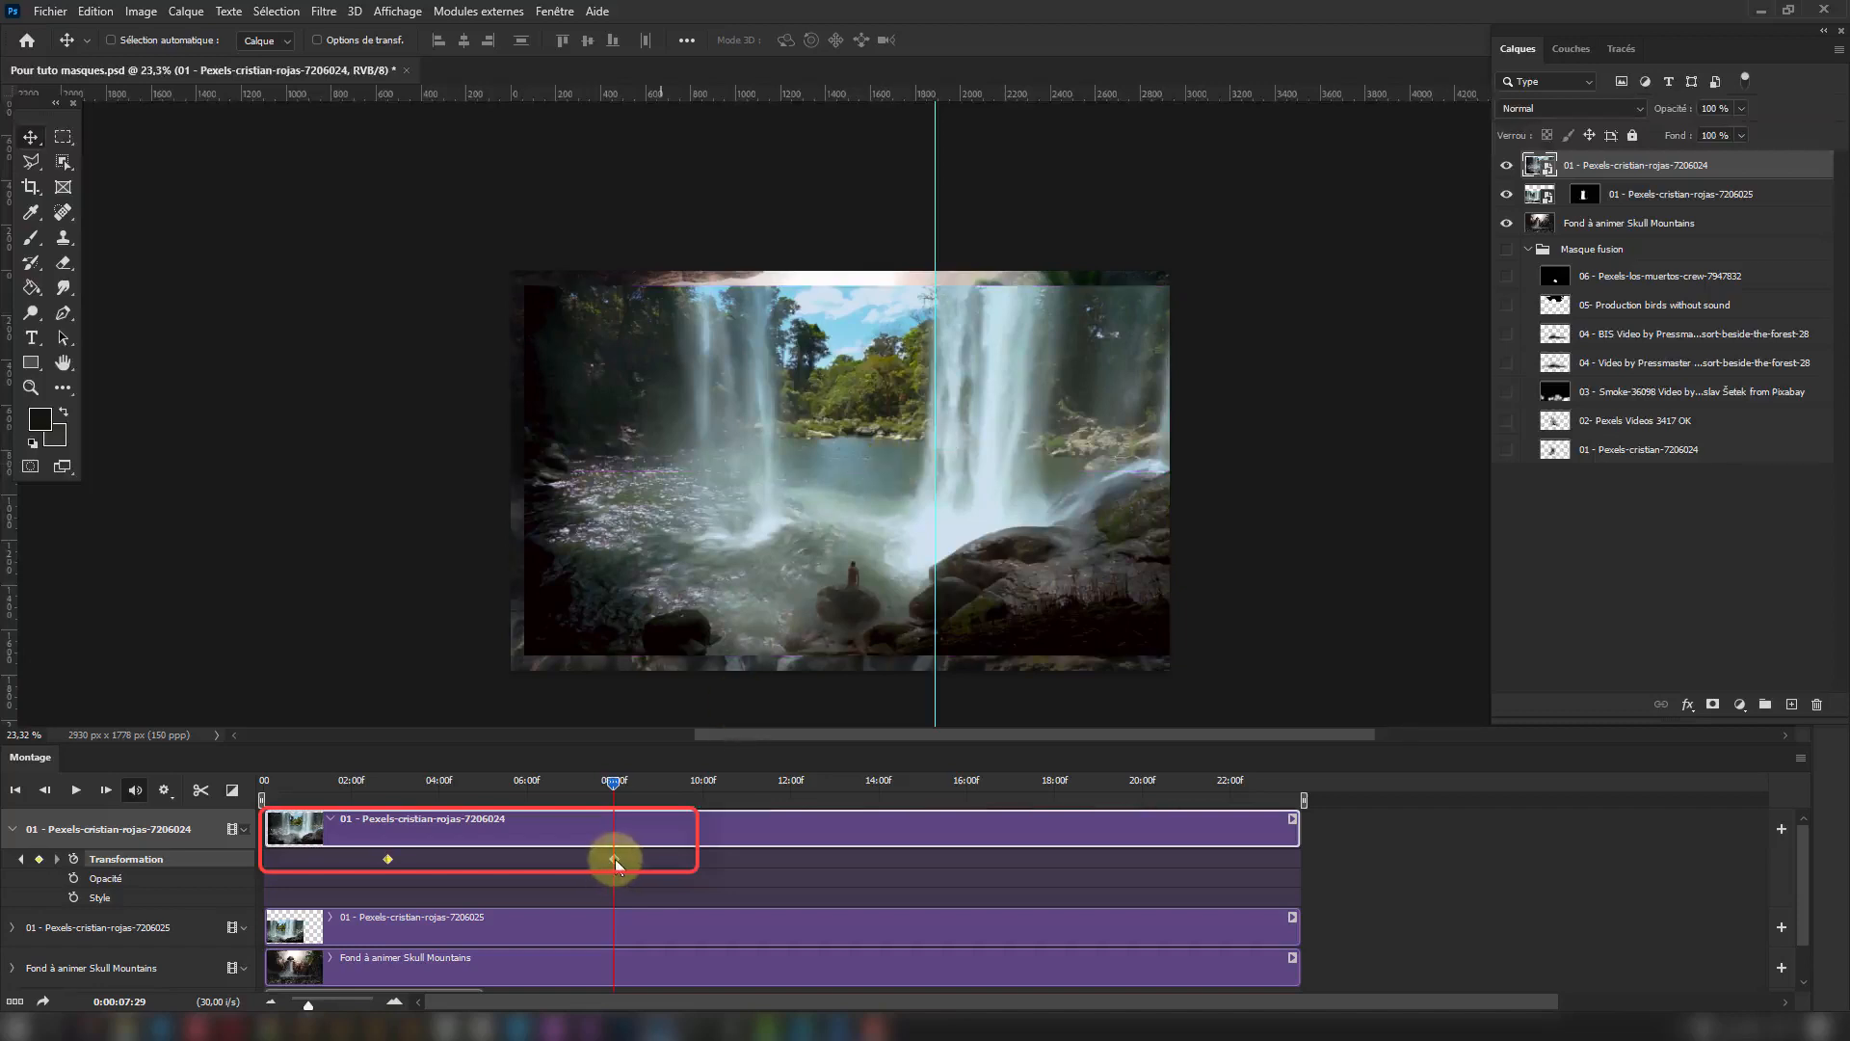
Add a Transformation keyframe to the waterfall clip near its start, at 0:00:00:05.
{"action": "left_click_drag", "start_coordinate": [611, 781], "coordinate": [316, 863]}
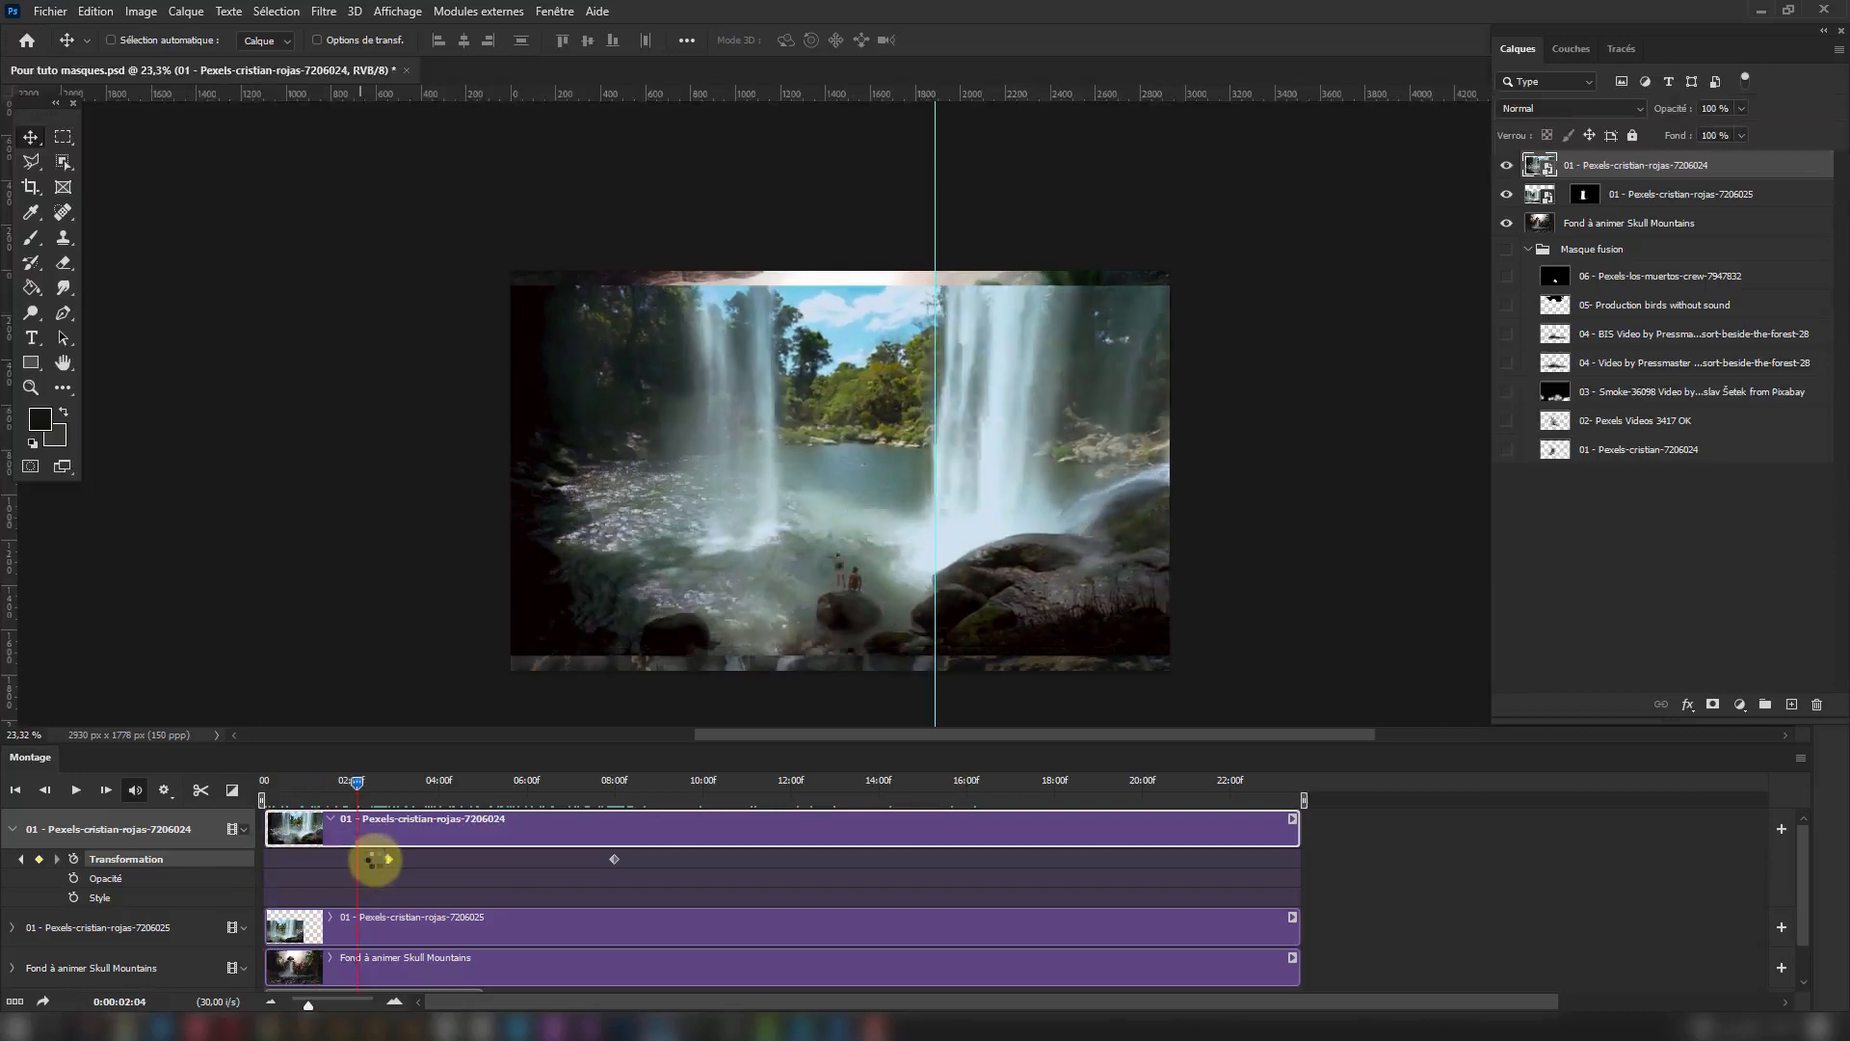
{"action": "left_click_drag", "start_coordinate": [306, 860], "coordinate": [270, 860]}
{"action": "left_click", "coordinate": [39, 859]}
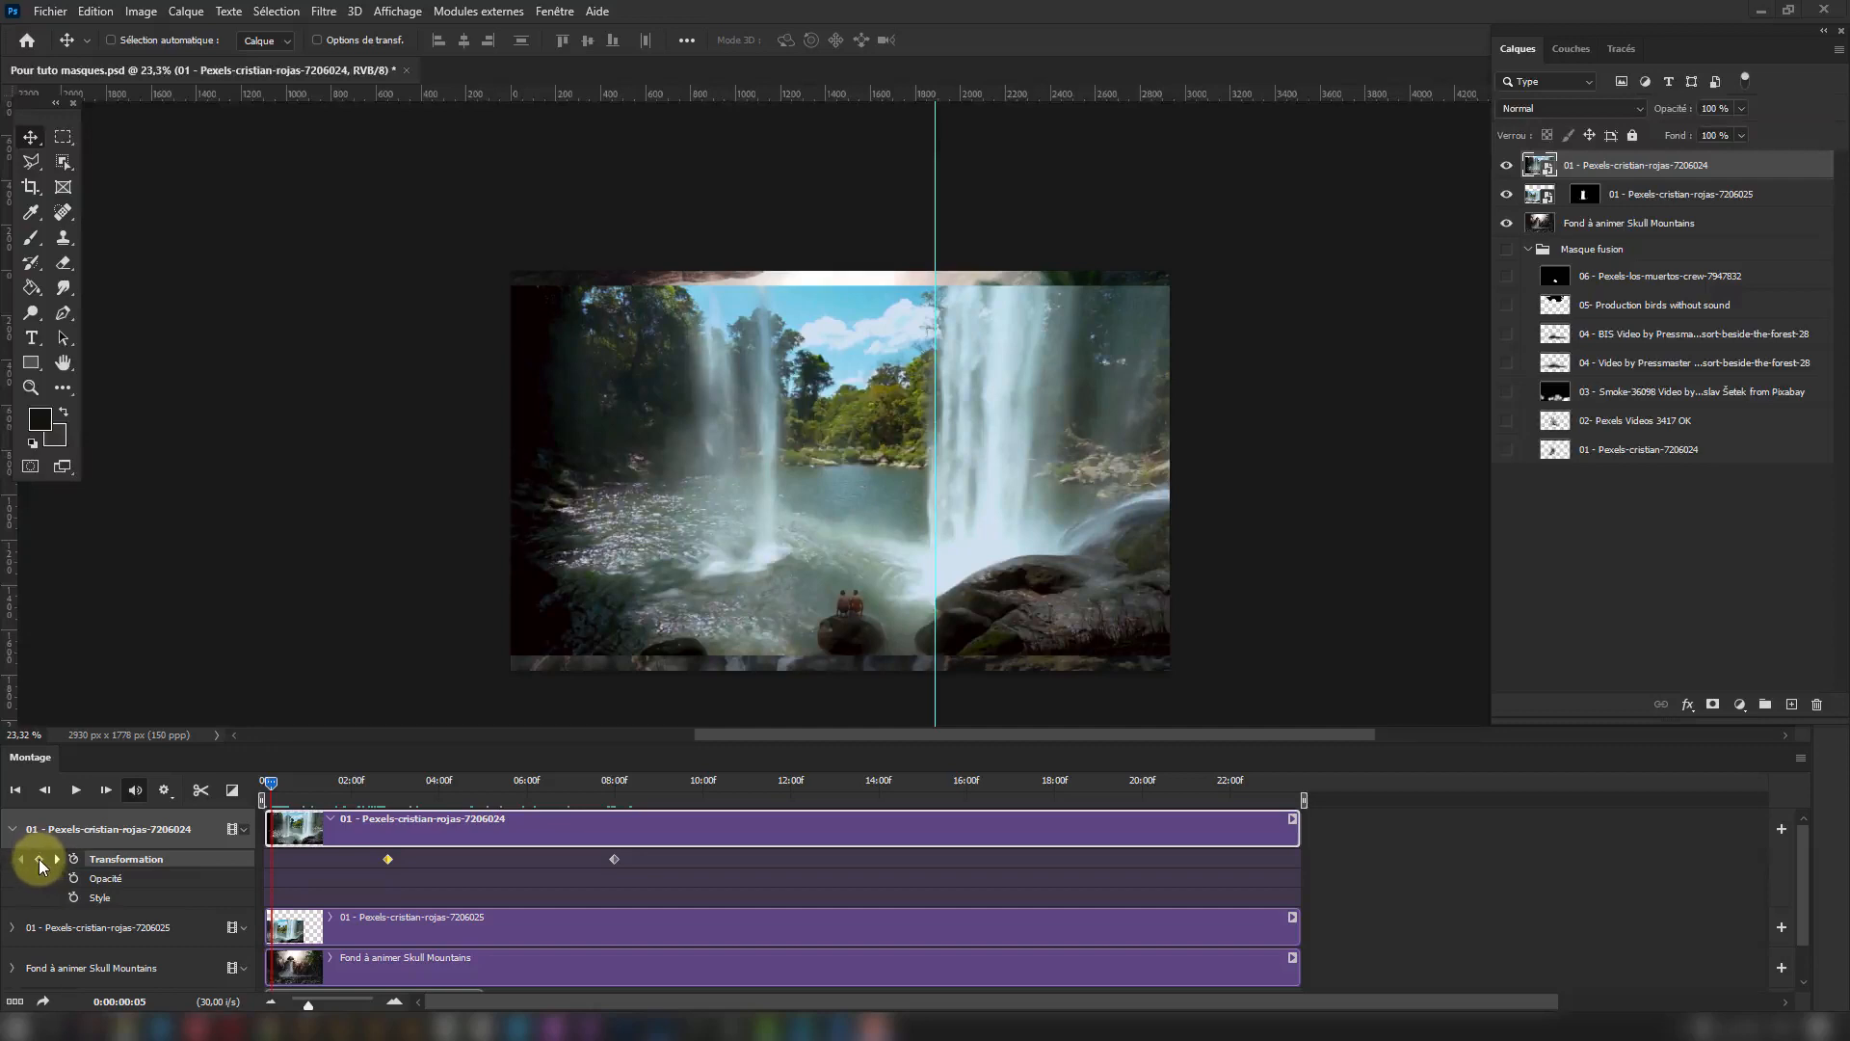
{"action": "left_click", "coordinate": [38, 858]}
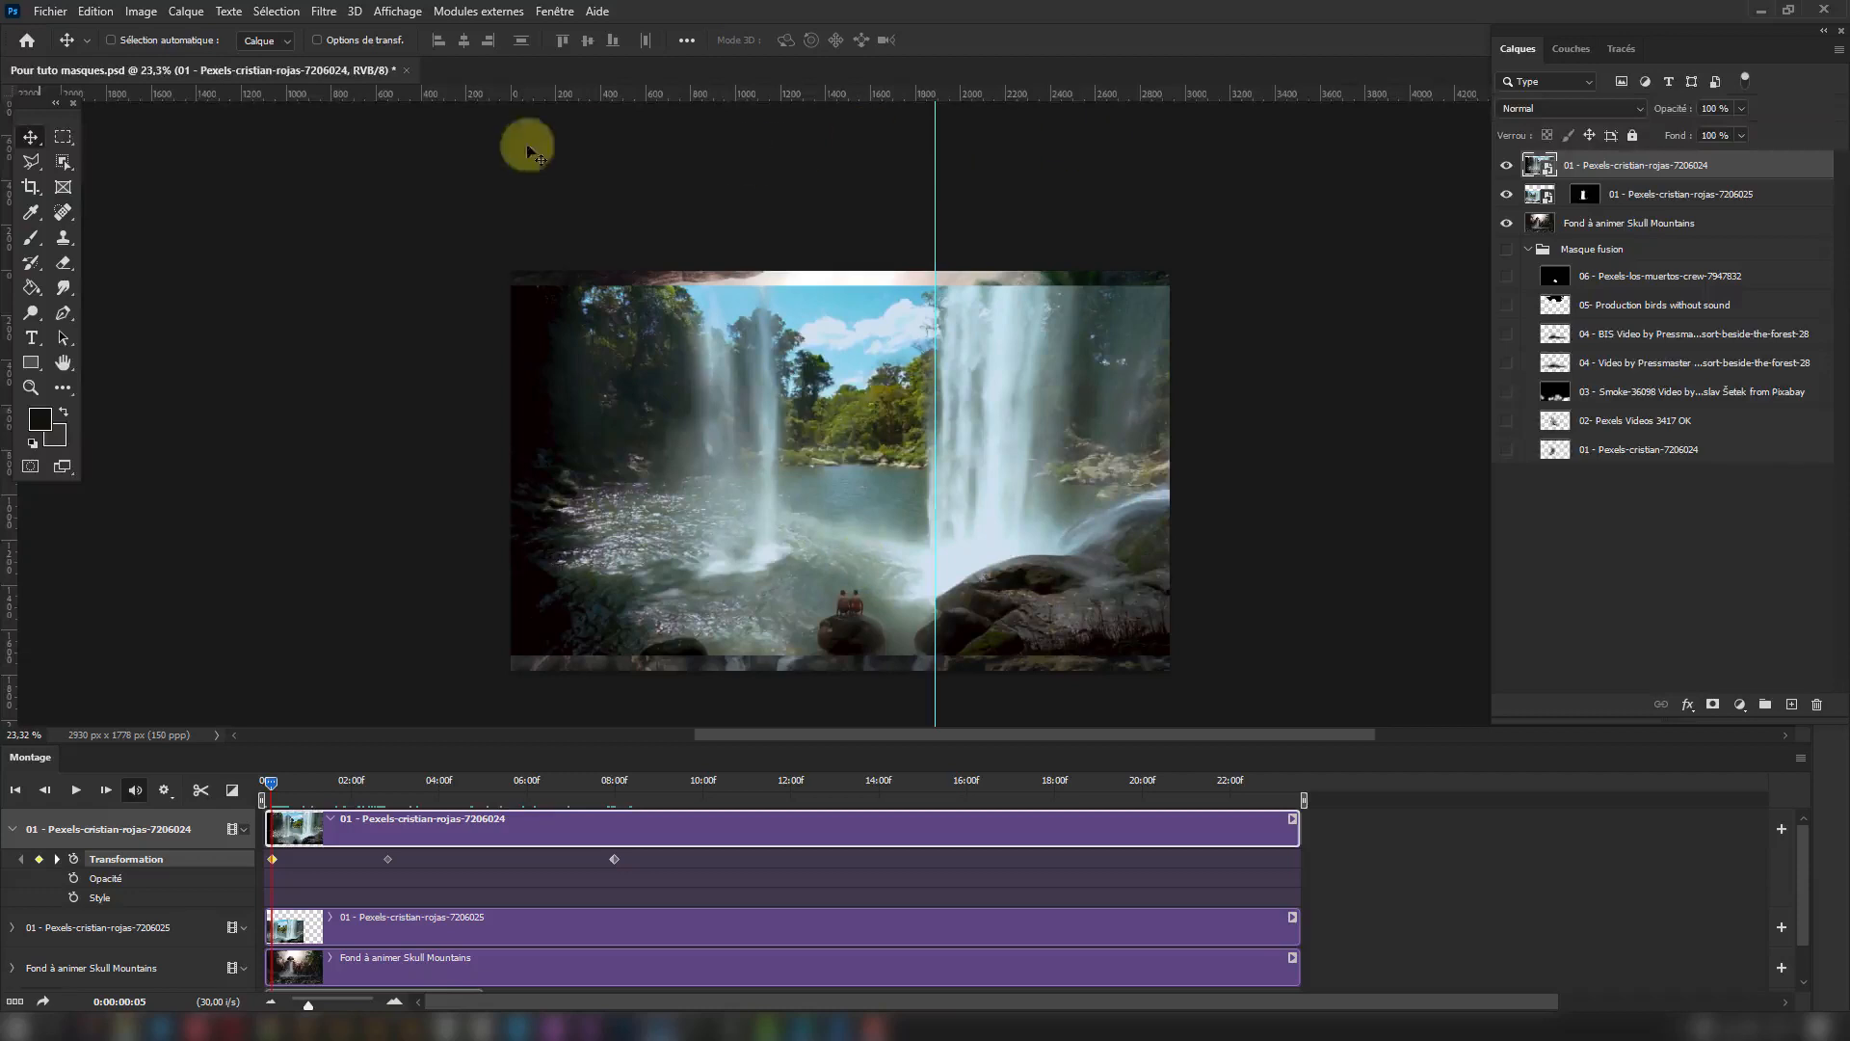
Place a horizontal guide at the foot of the waterfall and lower the video to meet it at the 0:00:02:25 keyframe.
{"action": "left_click_drag", "start_coordinate": [794, 93], "coordinate": [778, 553]}
{"action": "left_click_drag", "start_coordinate": [272, 781], "coordinate": [380, 840]}
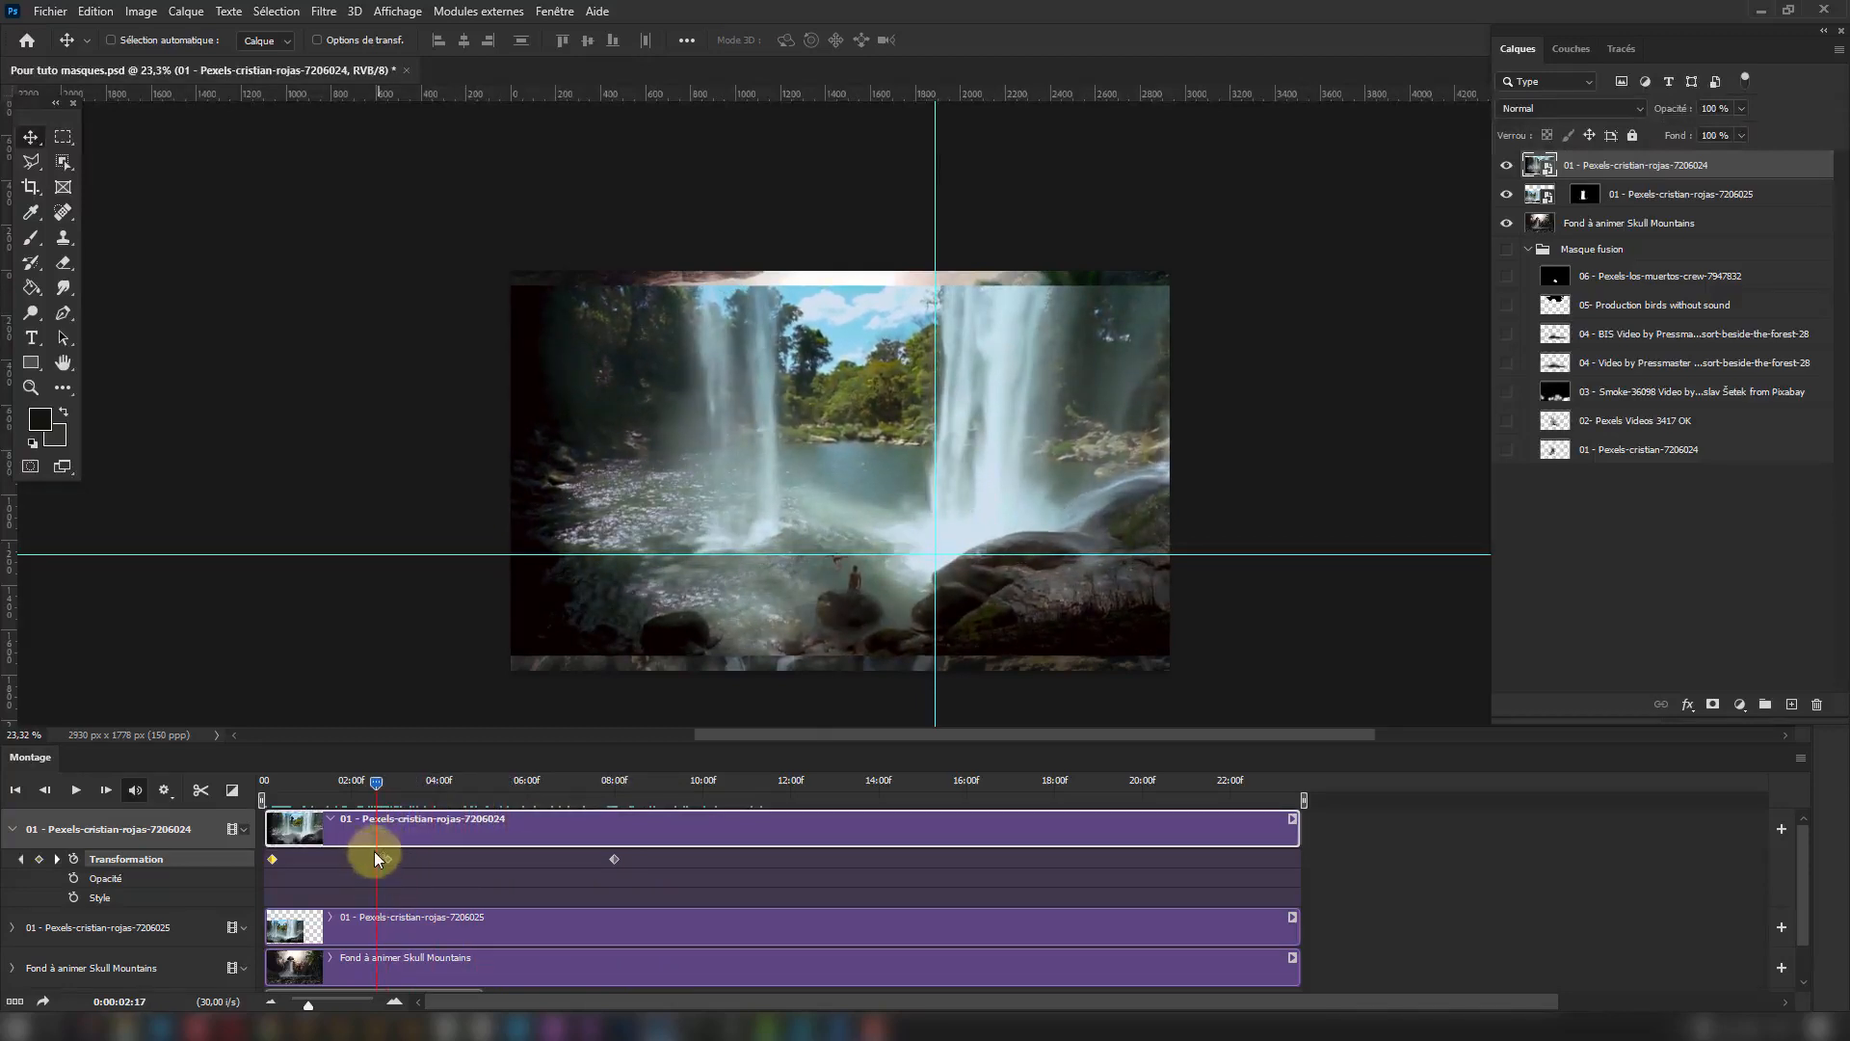
{"action": "left_click", "coordinate": [388, 782]}
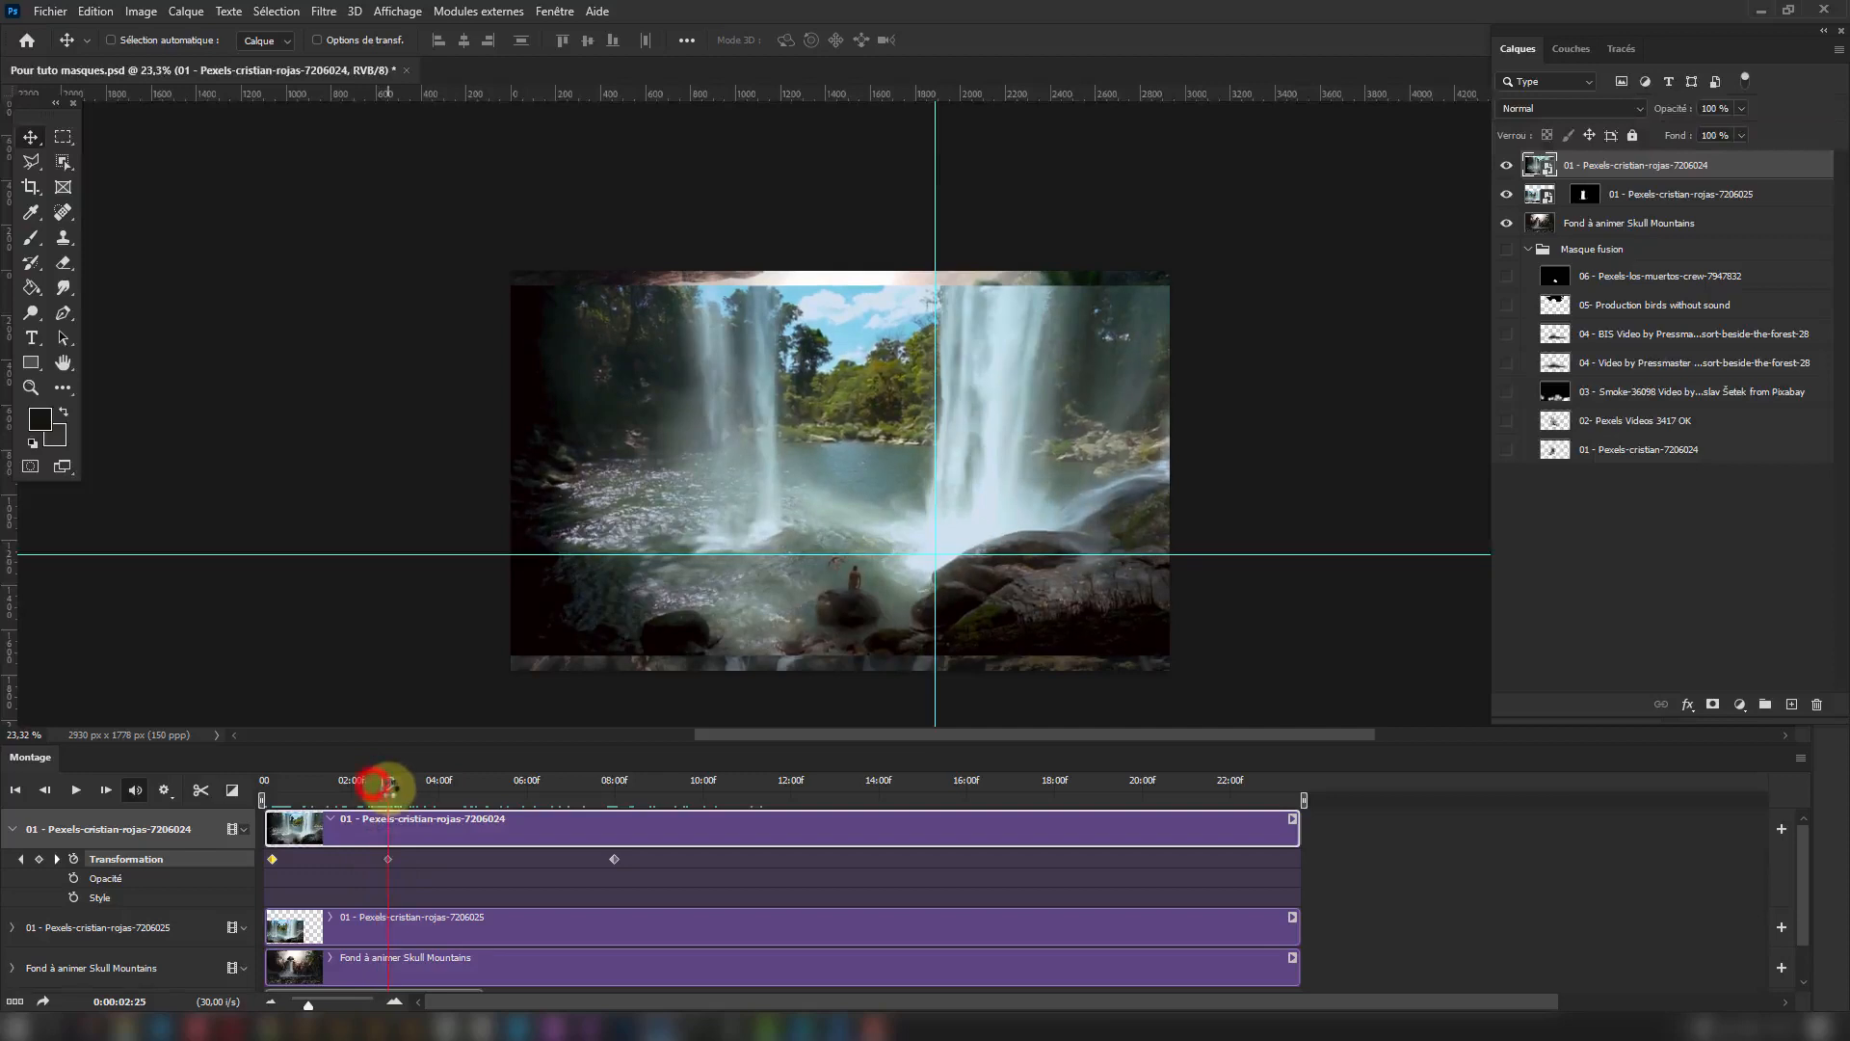
{"action": "left_click", "coordinate": [387, 858]}
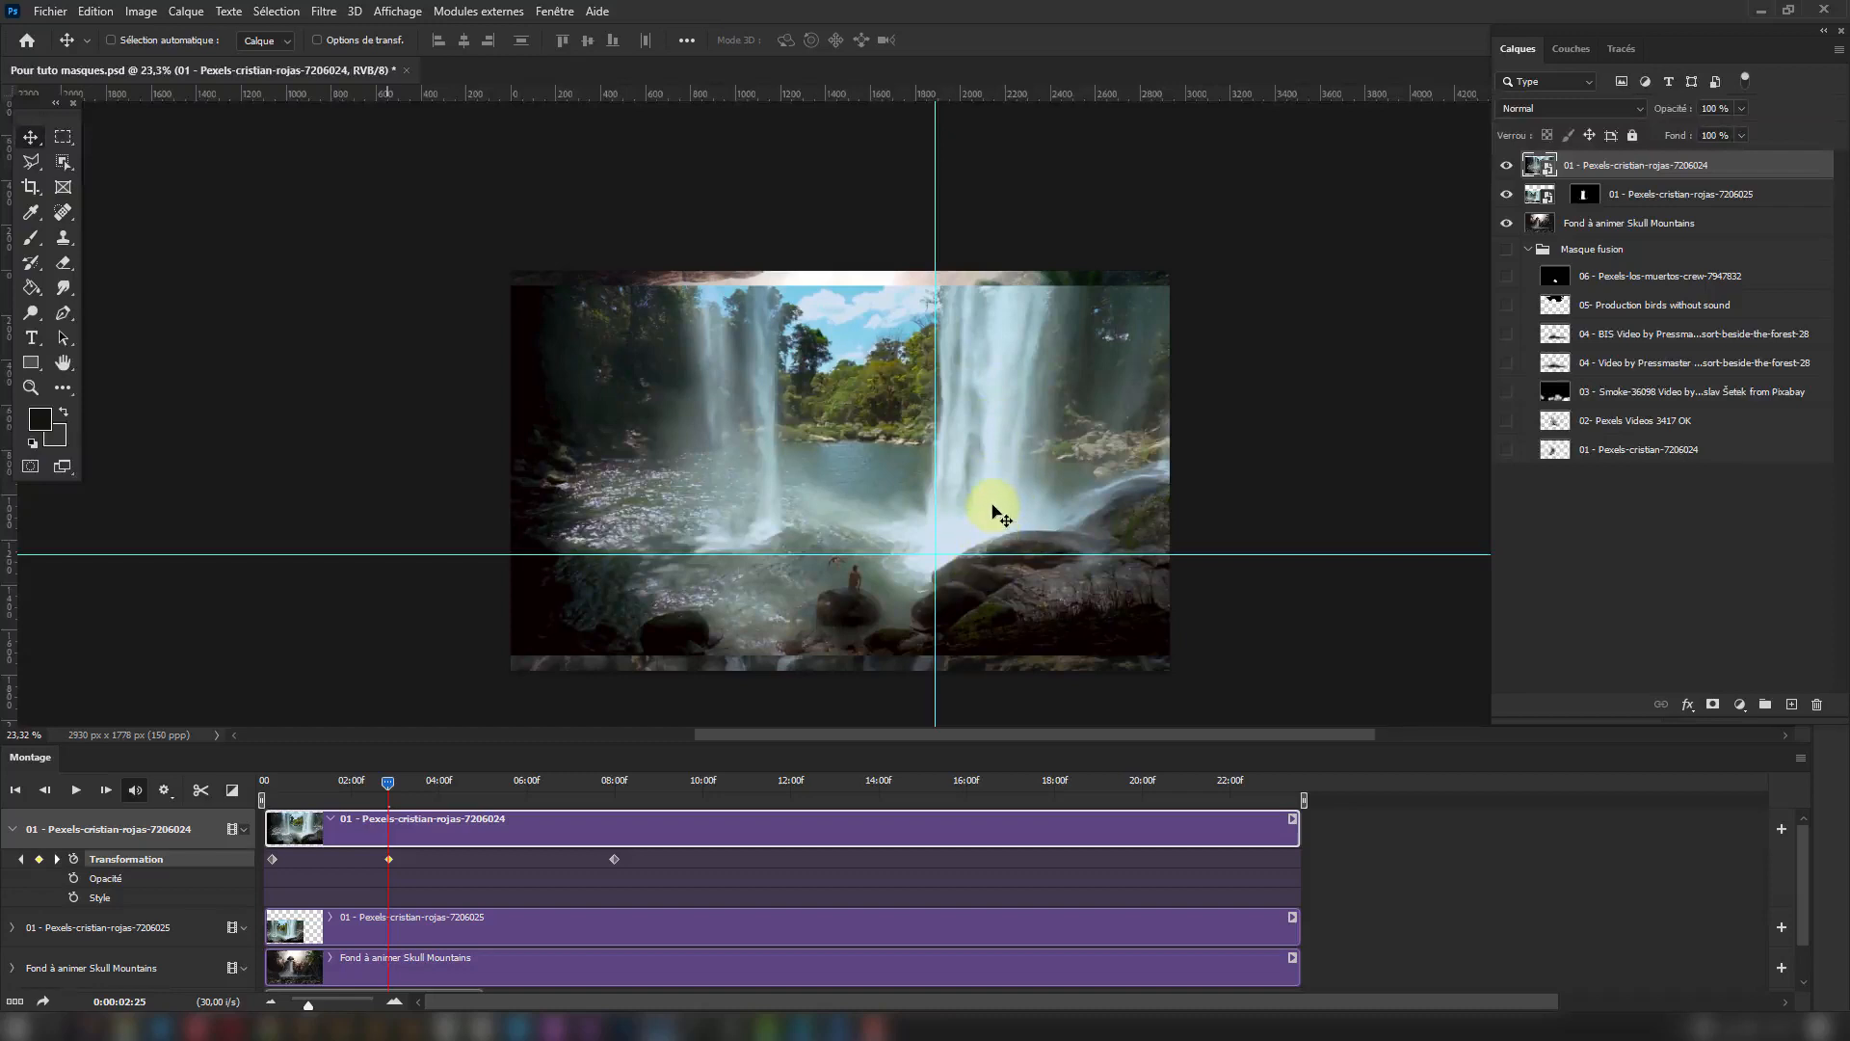
{"action": "left_click_drag", "start_coordinate": [990, 510], "coordinate": [990, 530]}
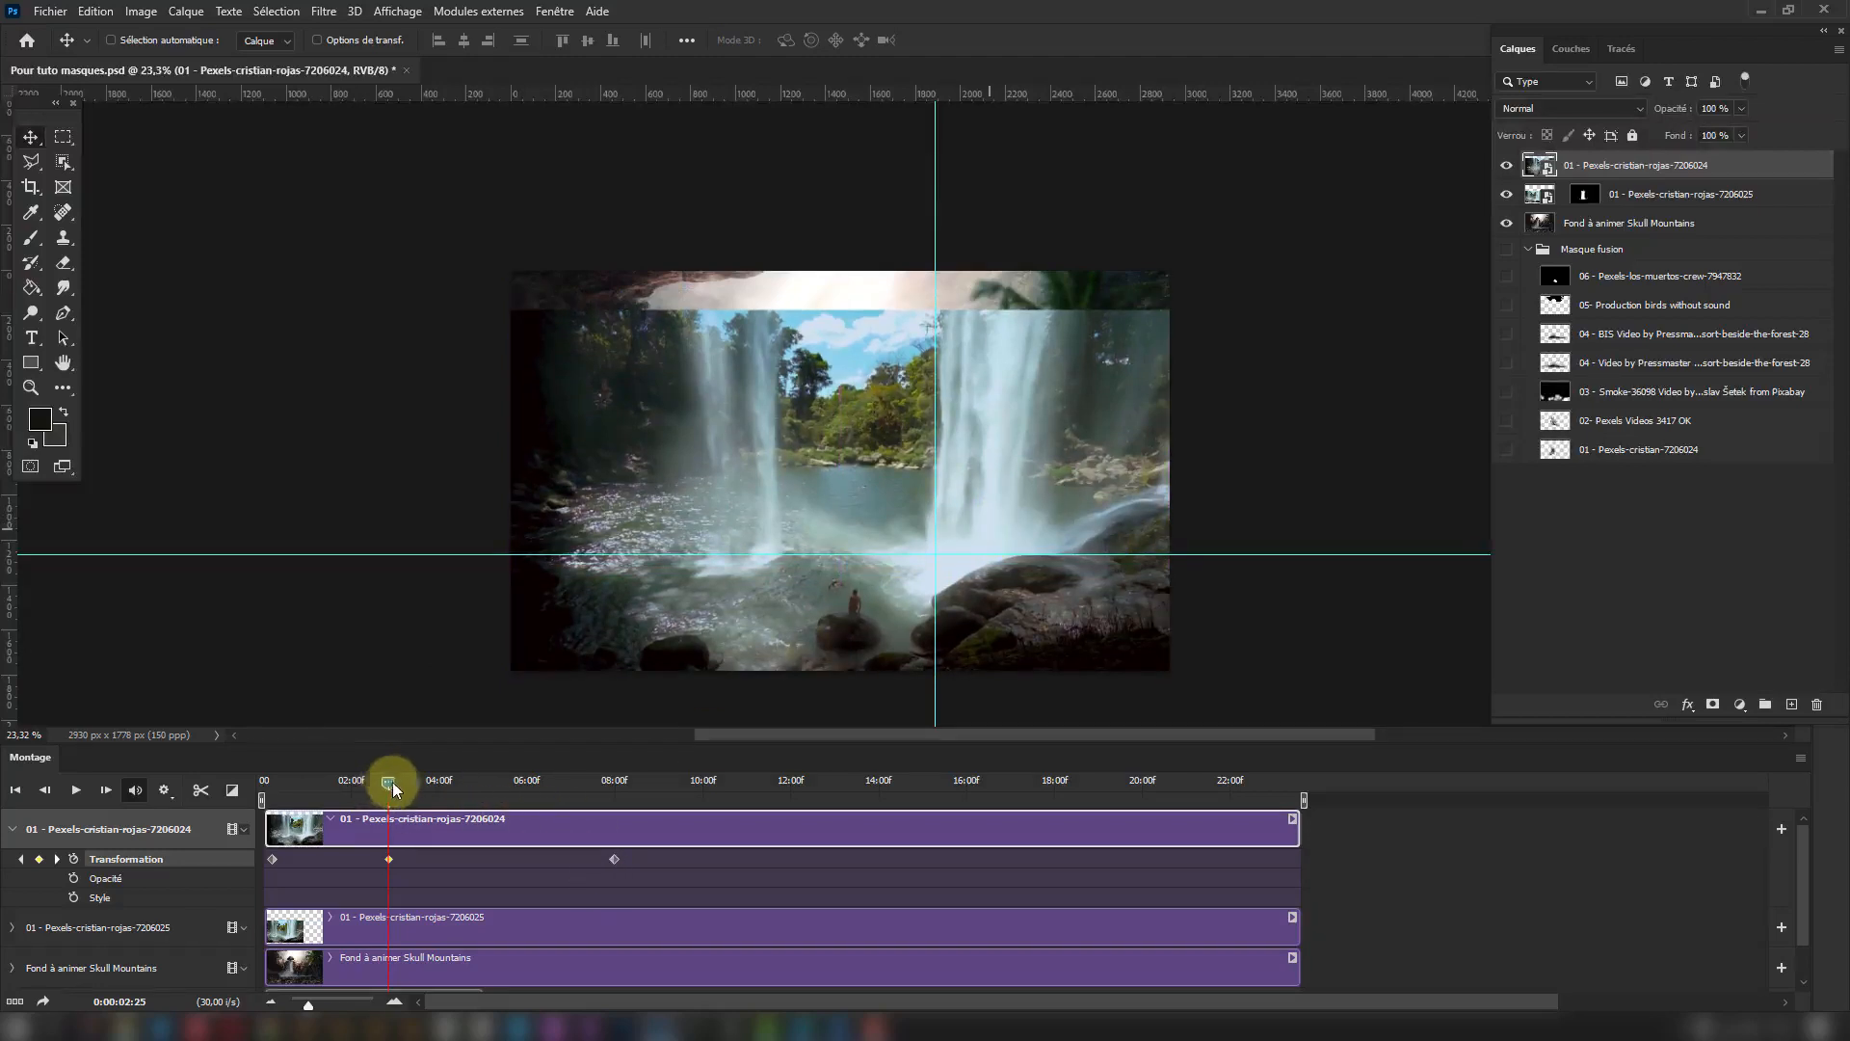
At the 0:00:07:29 keyframe, lower the waterfall video until the foot of the falls meets the horizontal guide.
{"action": "left_click_drag", "start_coordinate": [389, 782], "coordinate": [601, 850]}
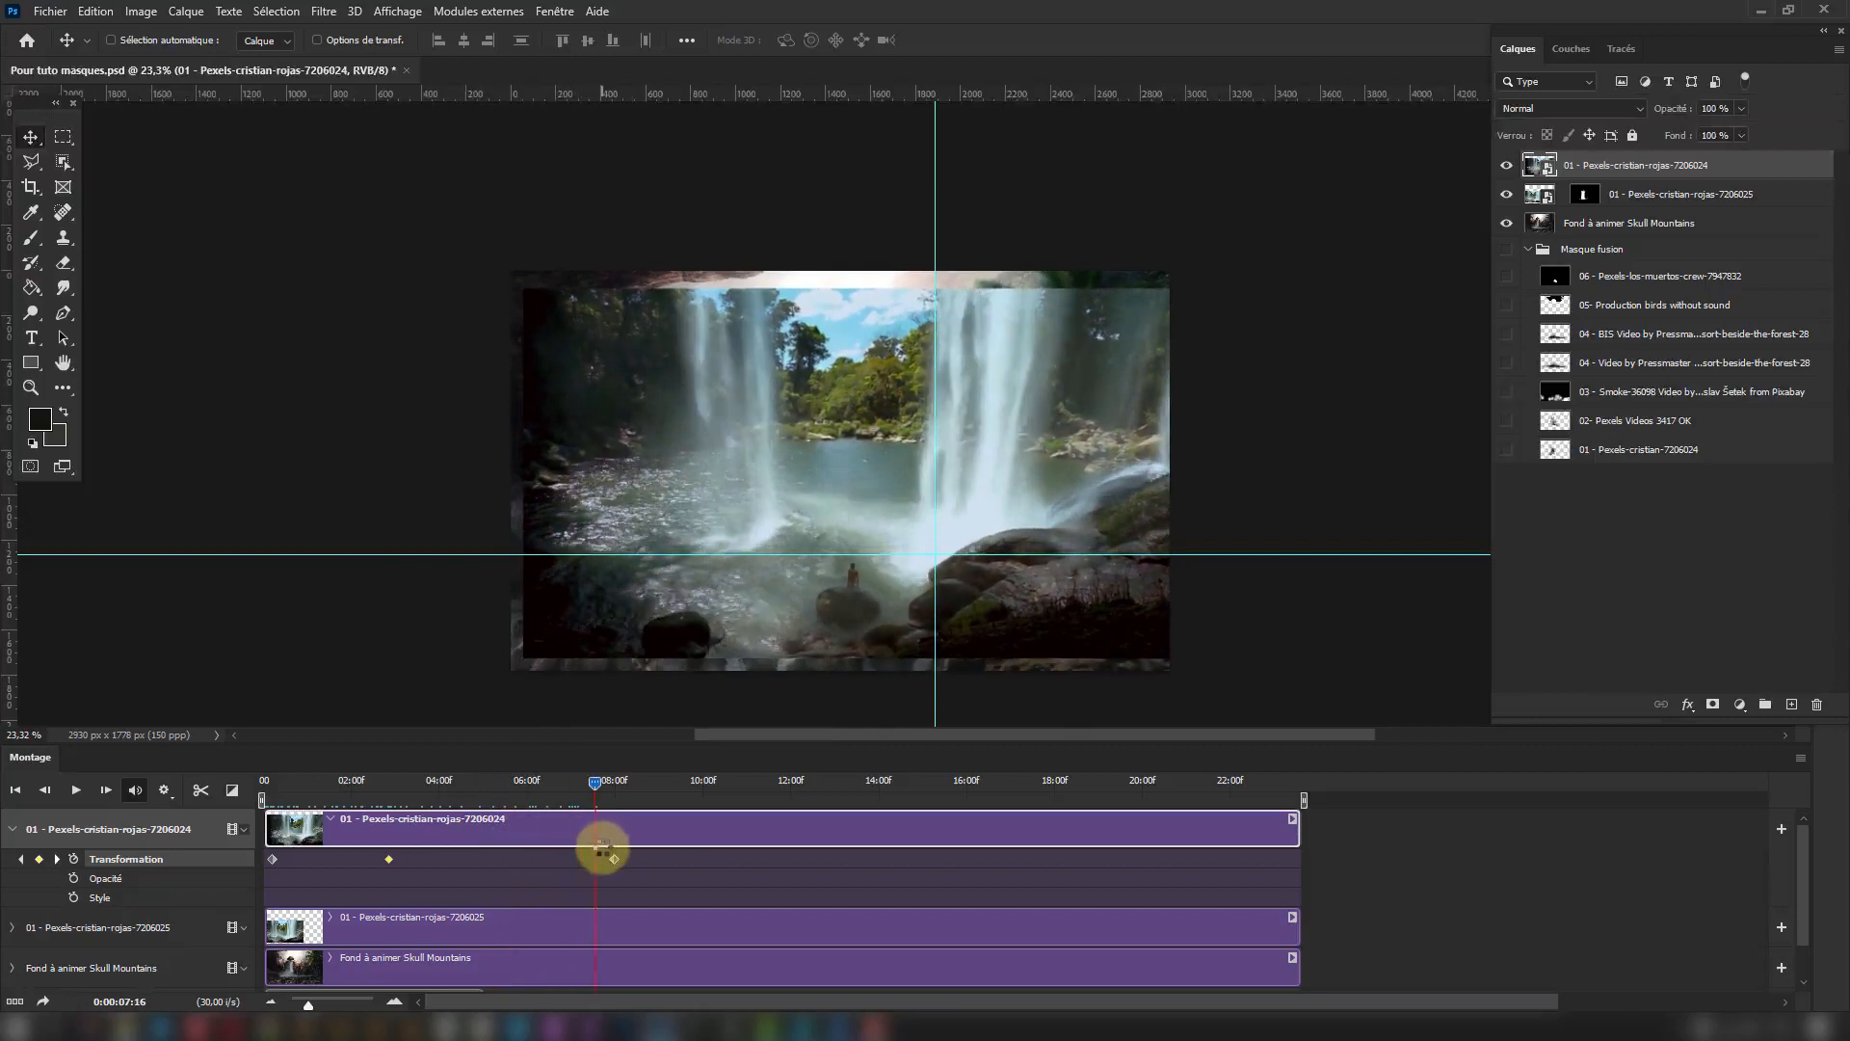
{"action": "left_click", "coordinate": [1002, 556]}
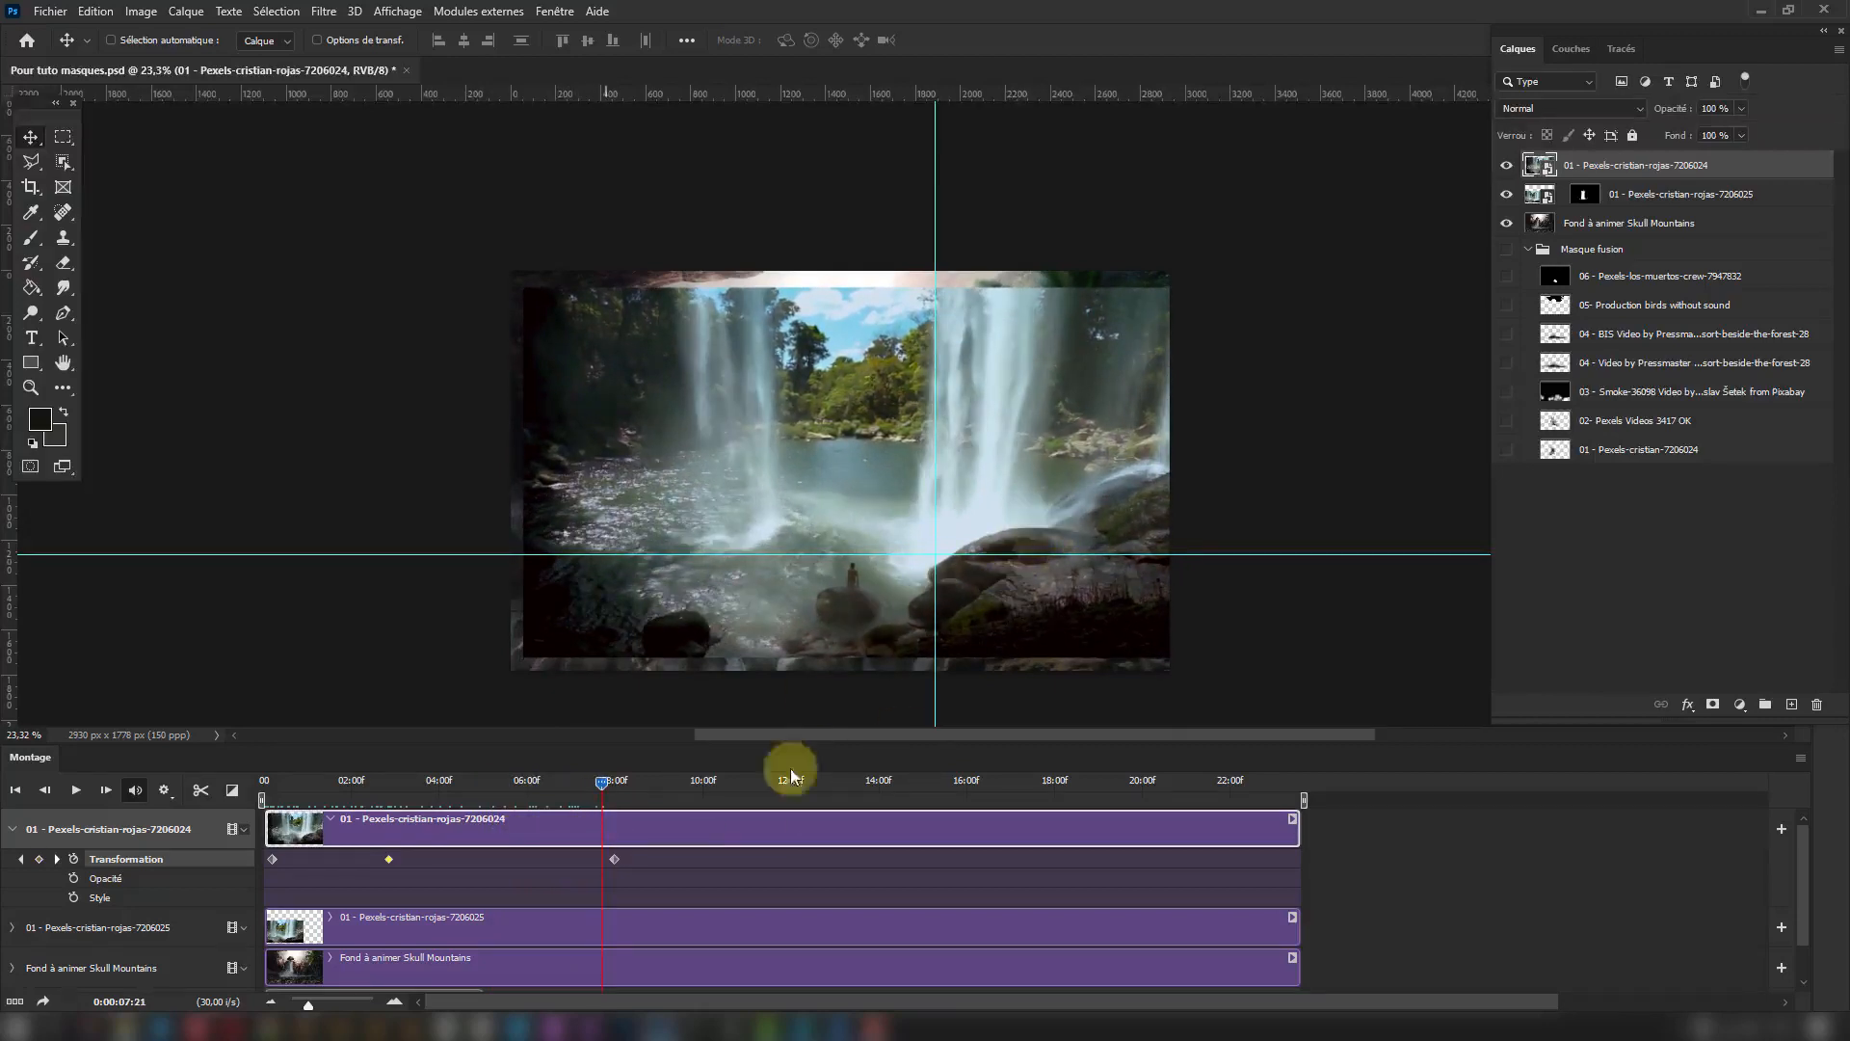
{"action": "left_click_drag", "start_coordinate": [605, 783], "coordinate": [615, 860]}
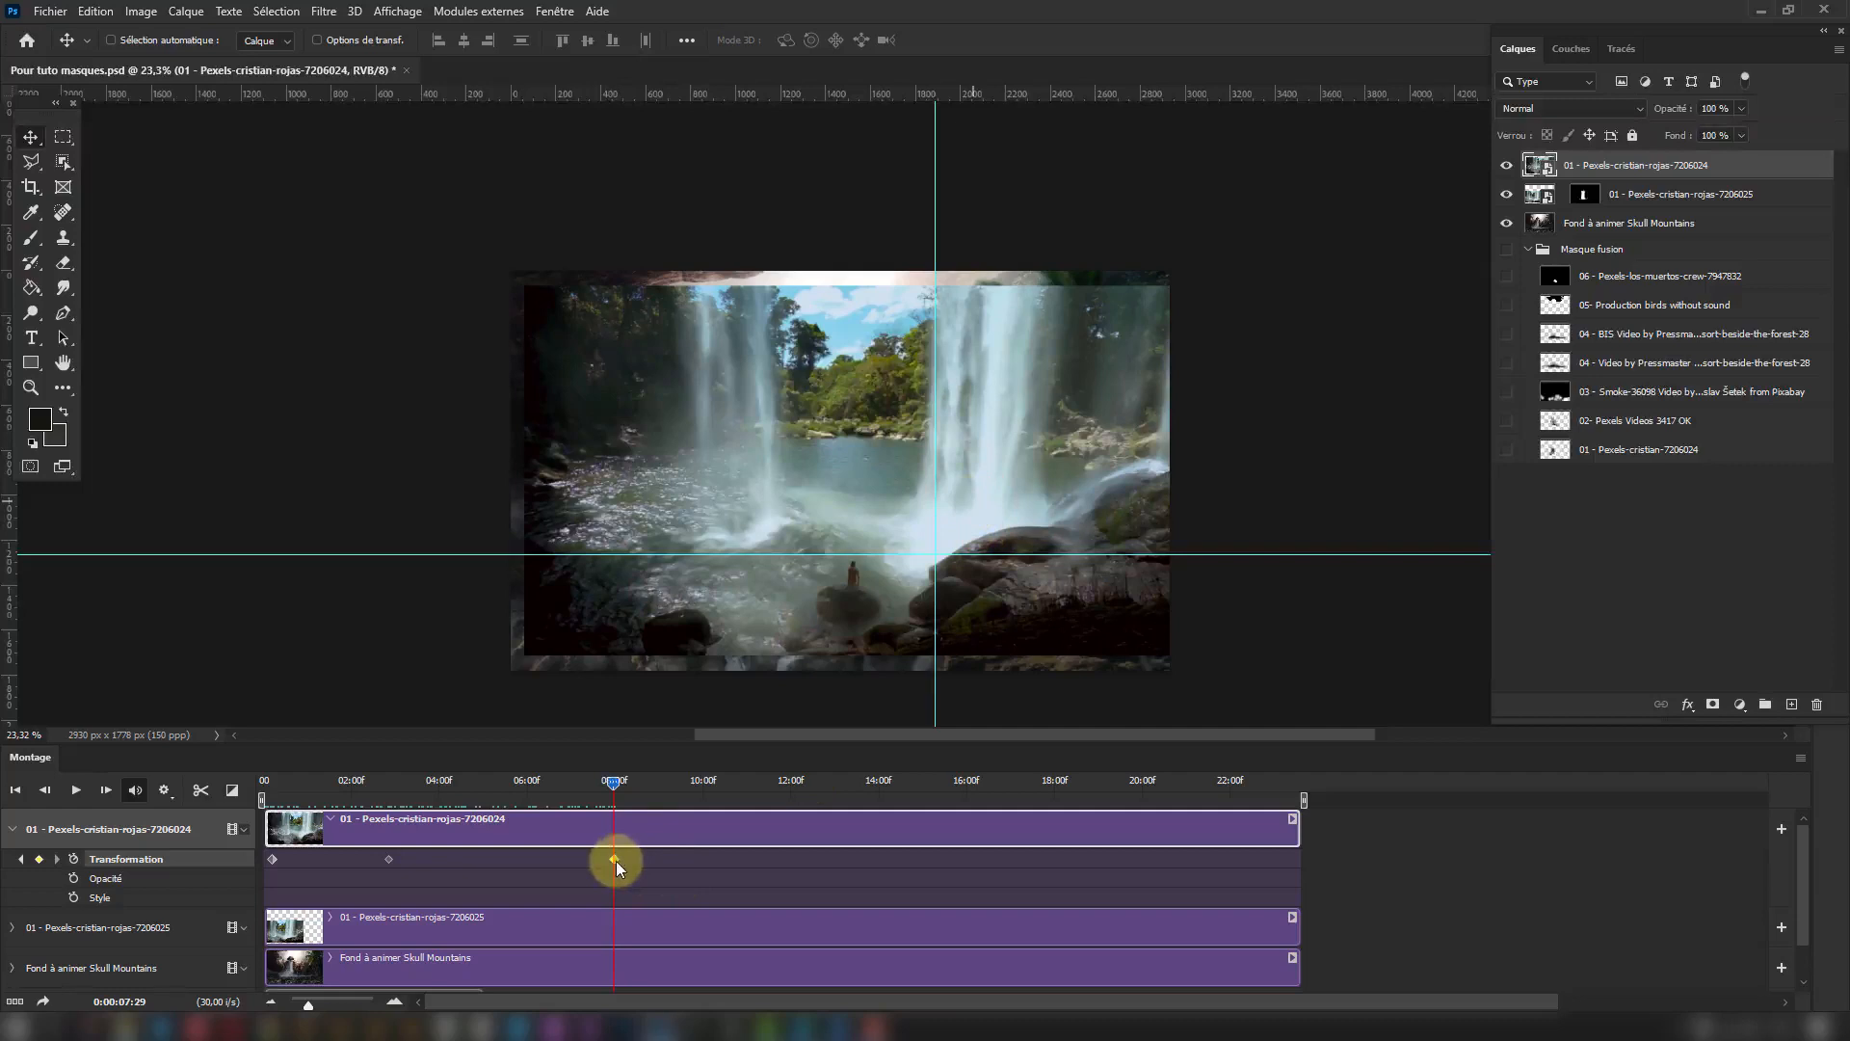
{"action": "left_click_drag", "start_coordinate": [958, 445], "coordinate": [958, 477]}
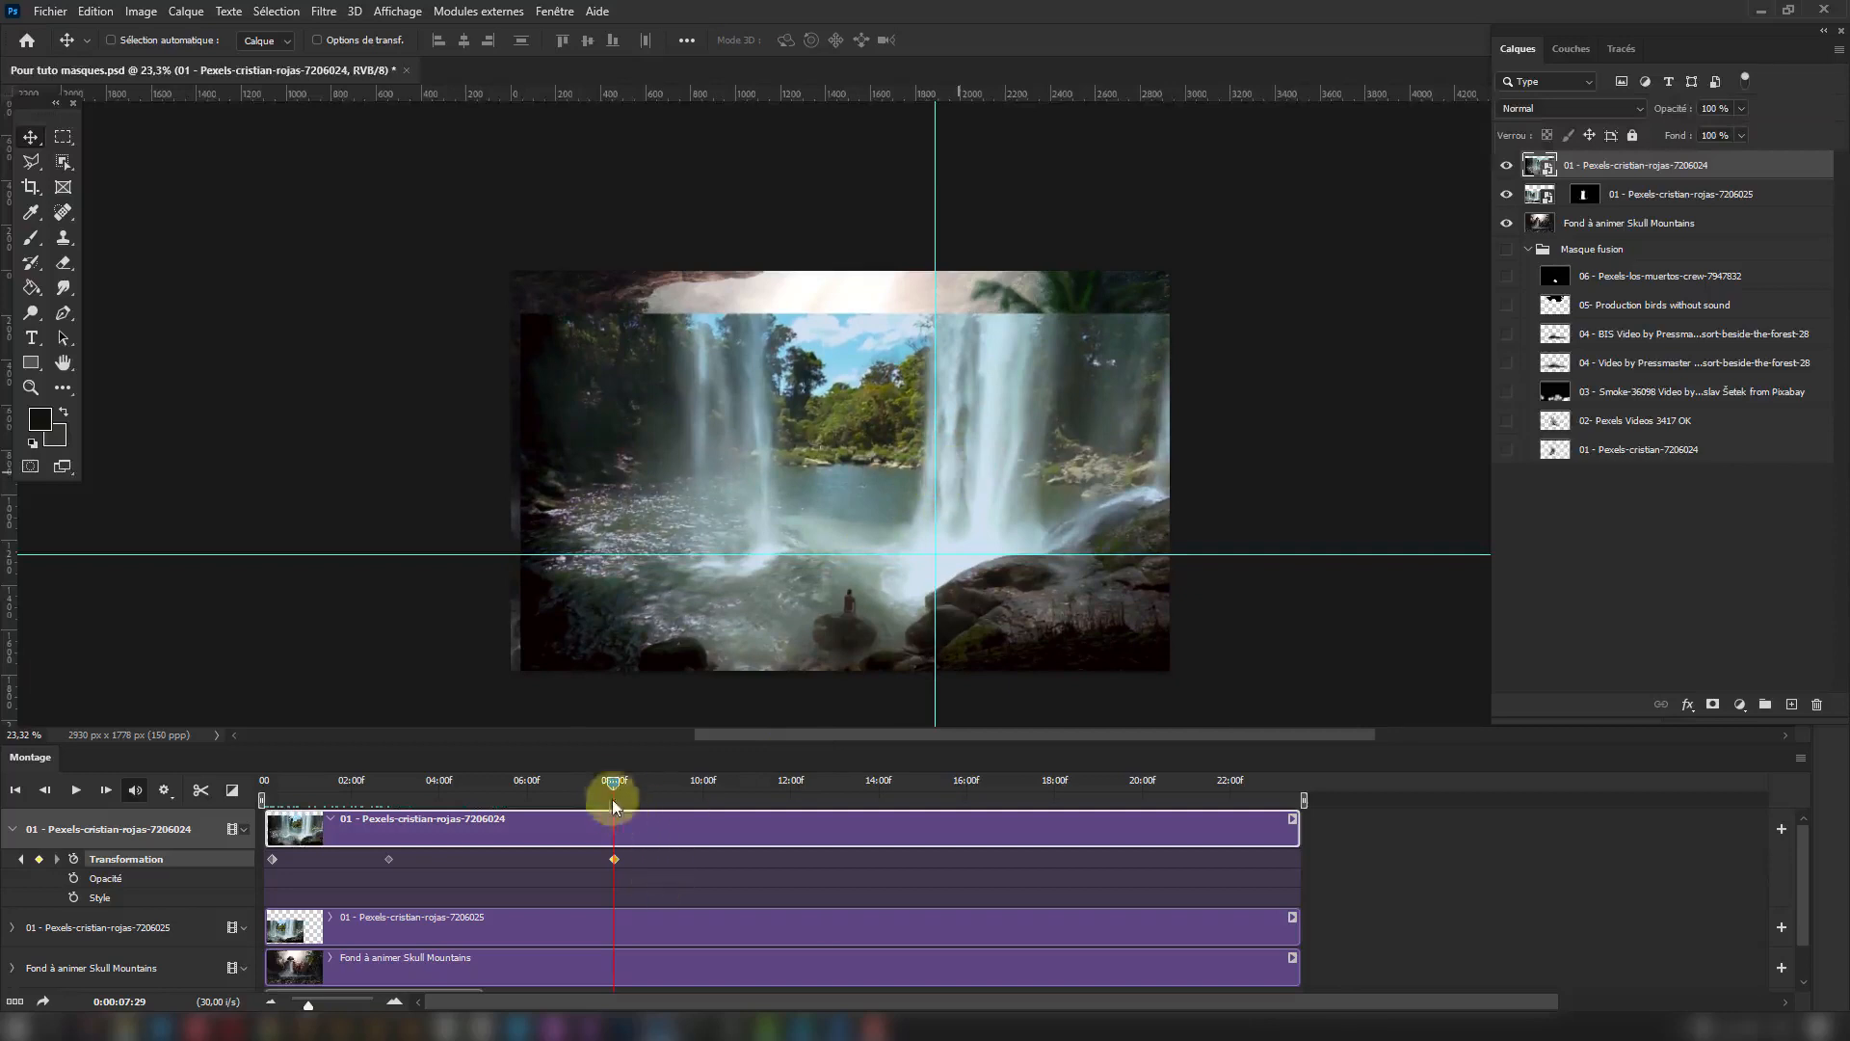
{"action": "left_click_drag", "start_coordinate": [613, 788], "coordinate": [614, 862]}
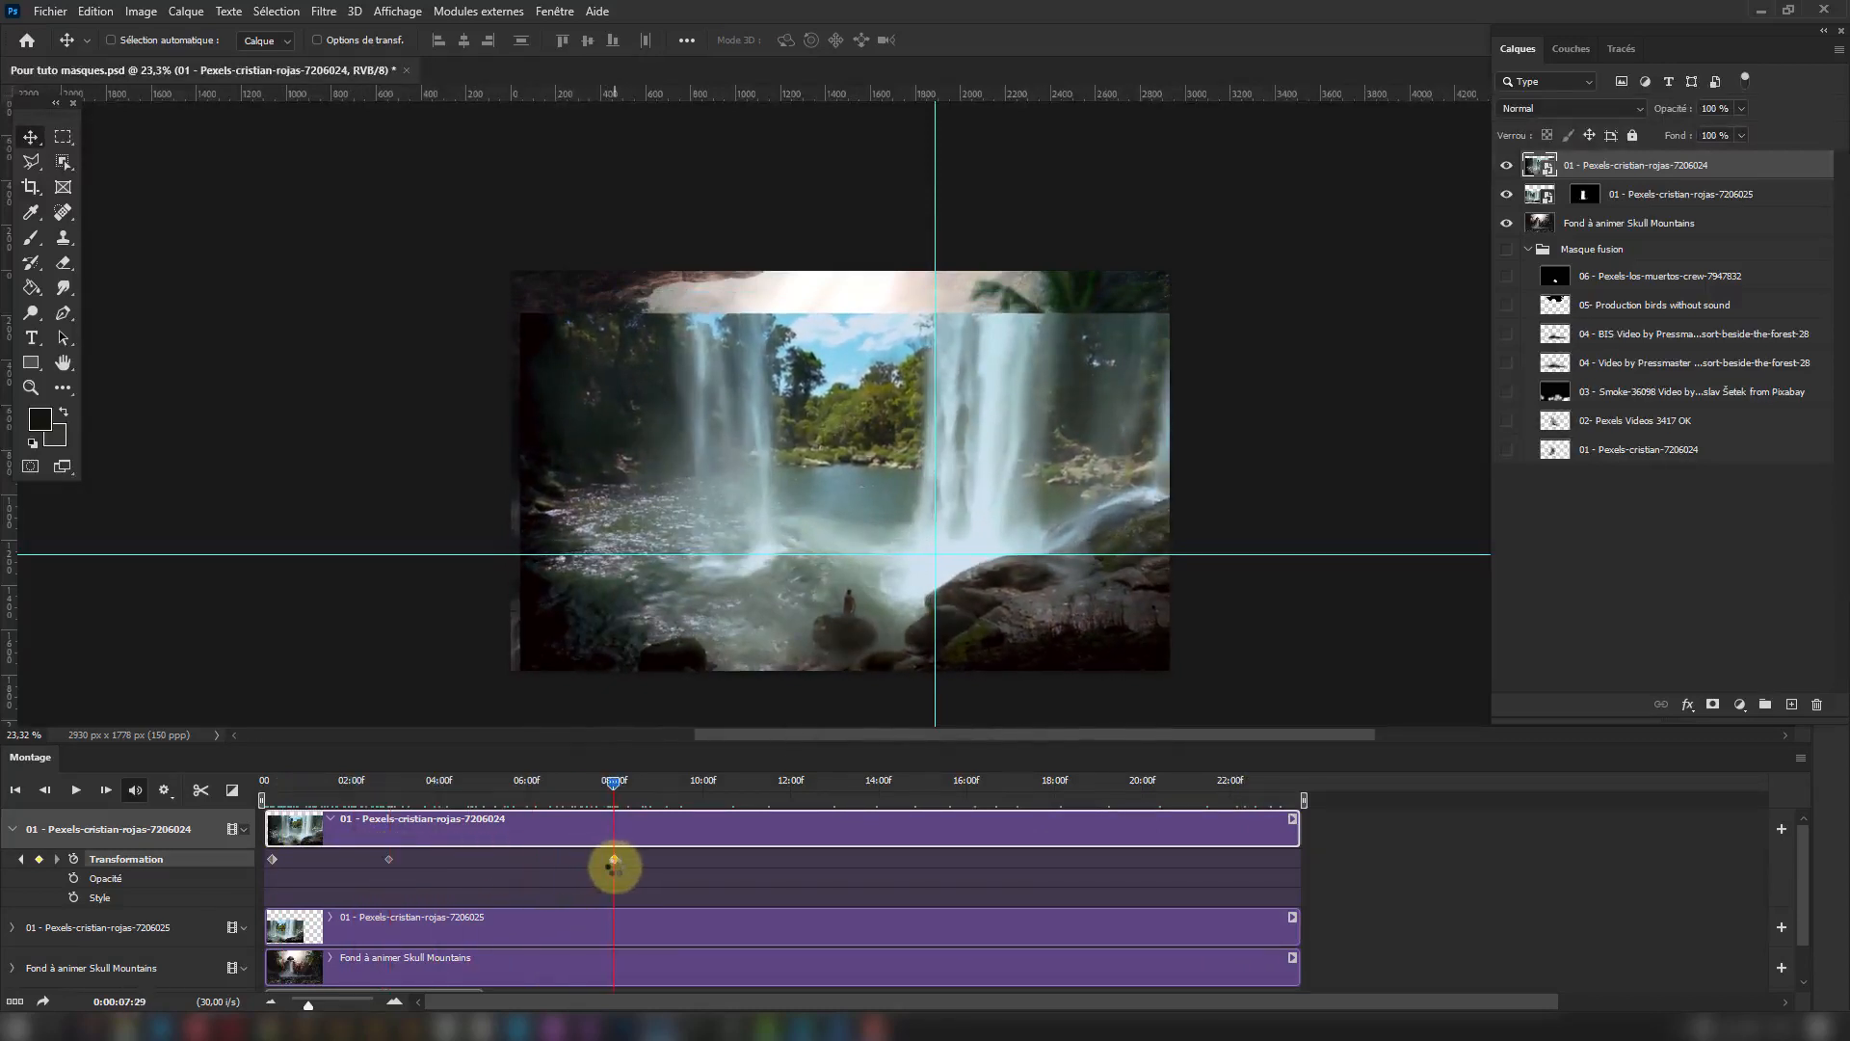
Add an extra Transformation keyframe at 0:00:02:17, shift the video well down there, and preview the movement to the neighbouring keyframe.
{"action": "left_click", "coordinate": [384, 858]}
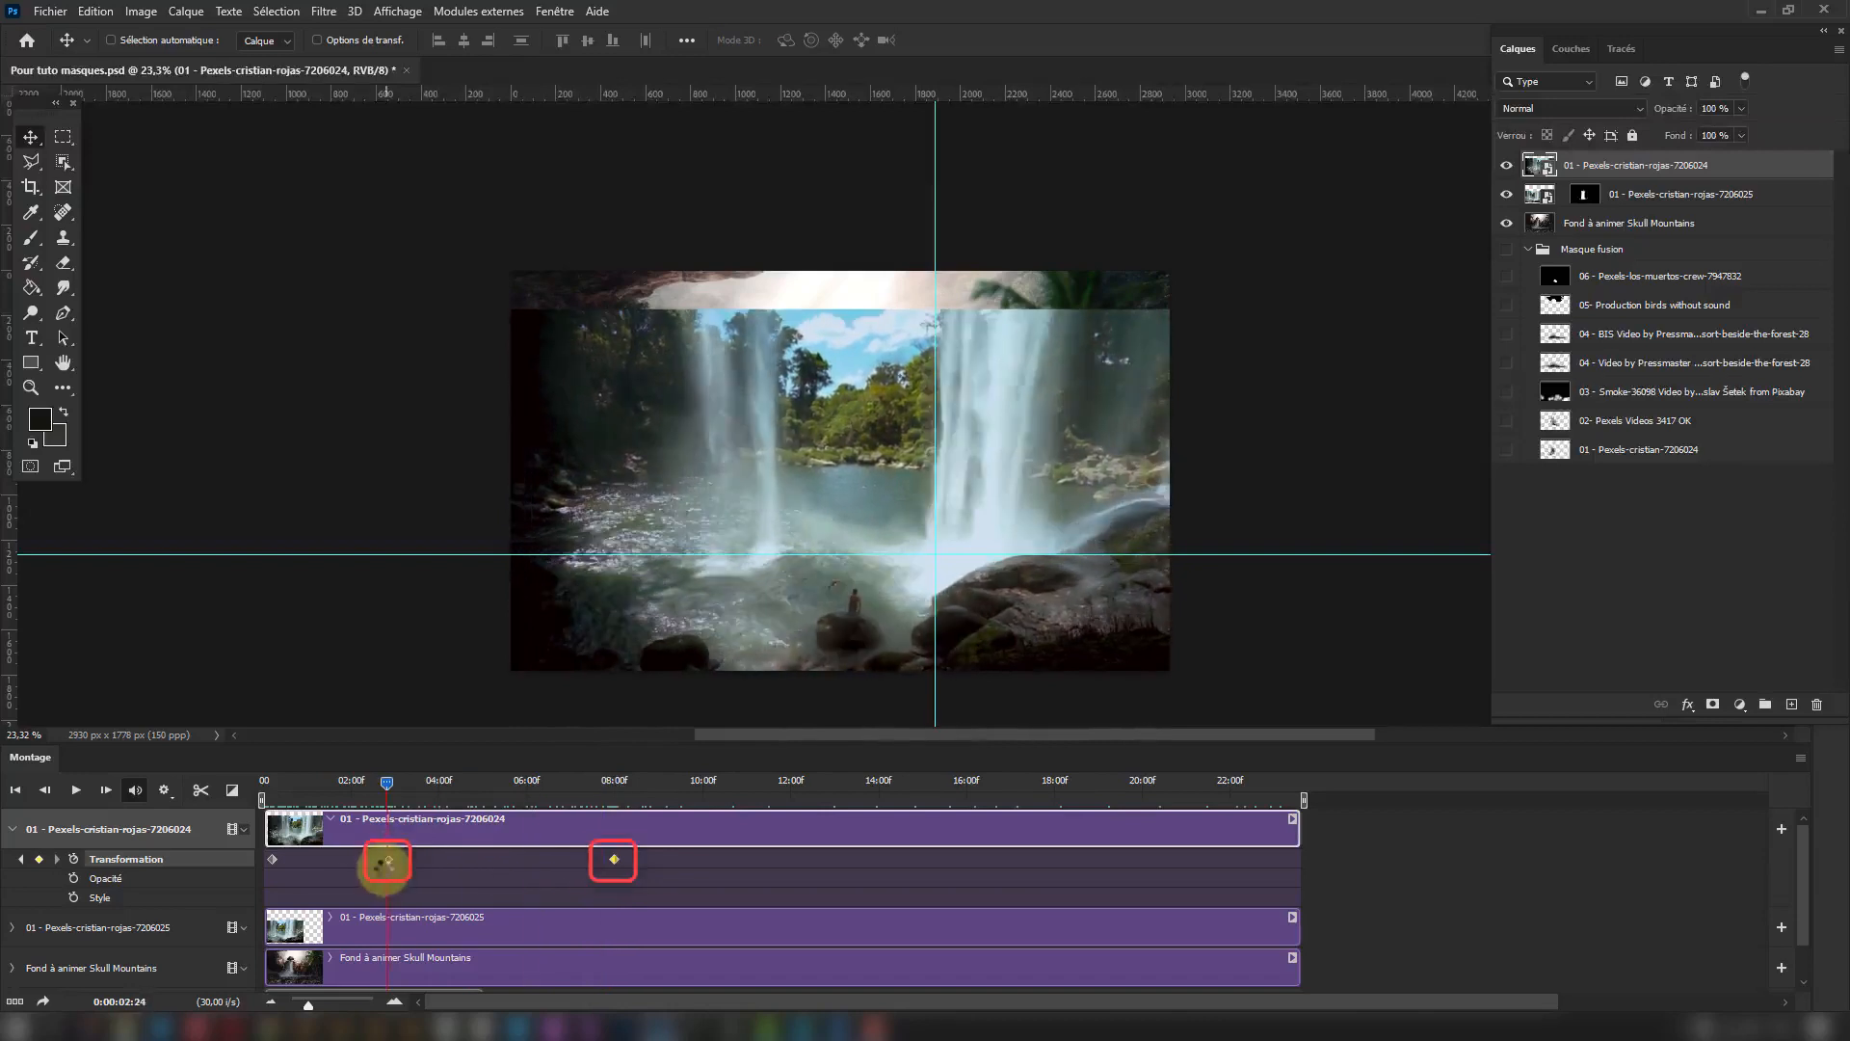
{"action": "left_click", "coordinate": [390, 865]}
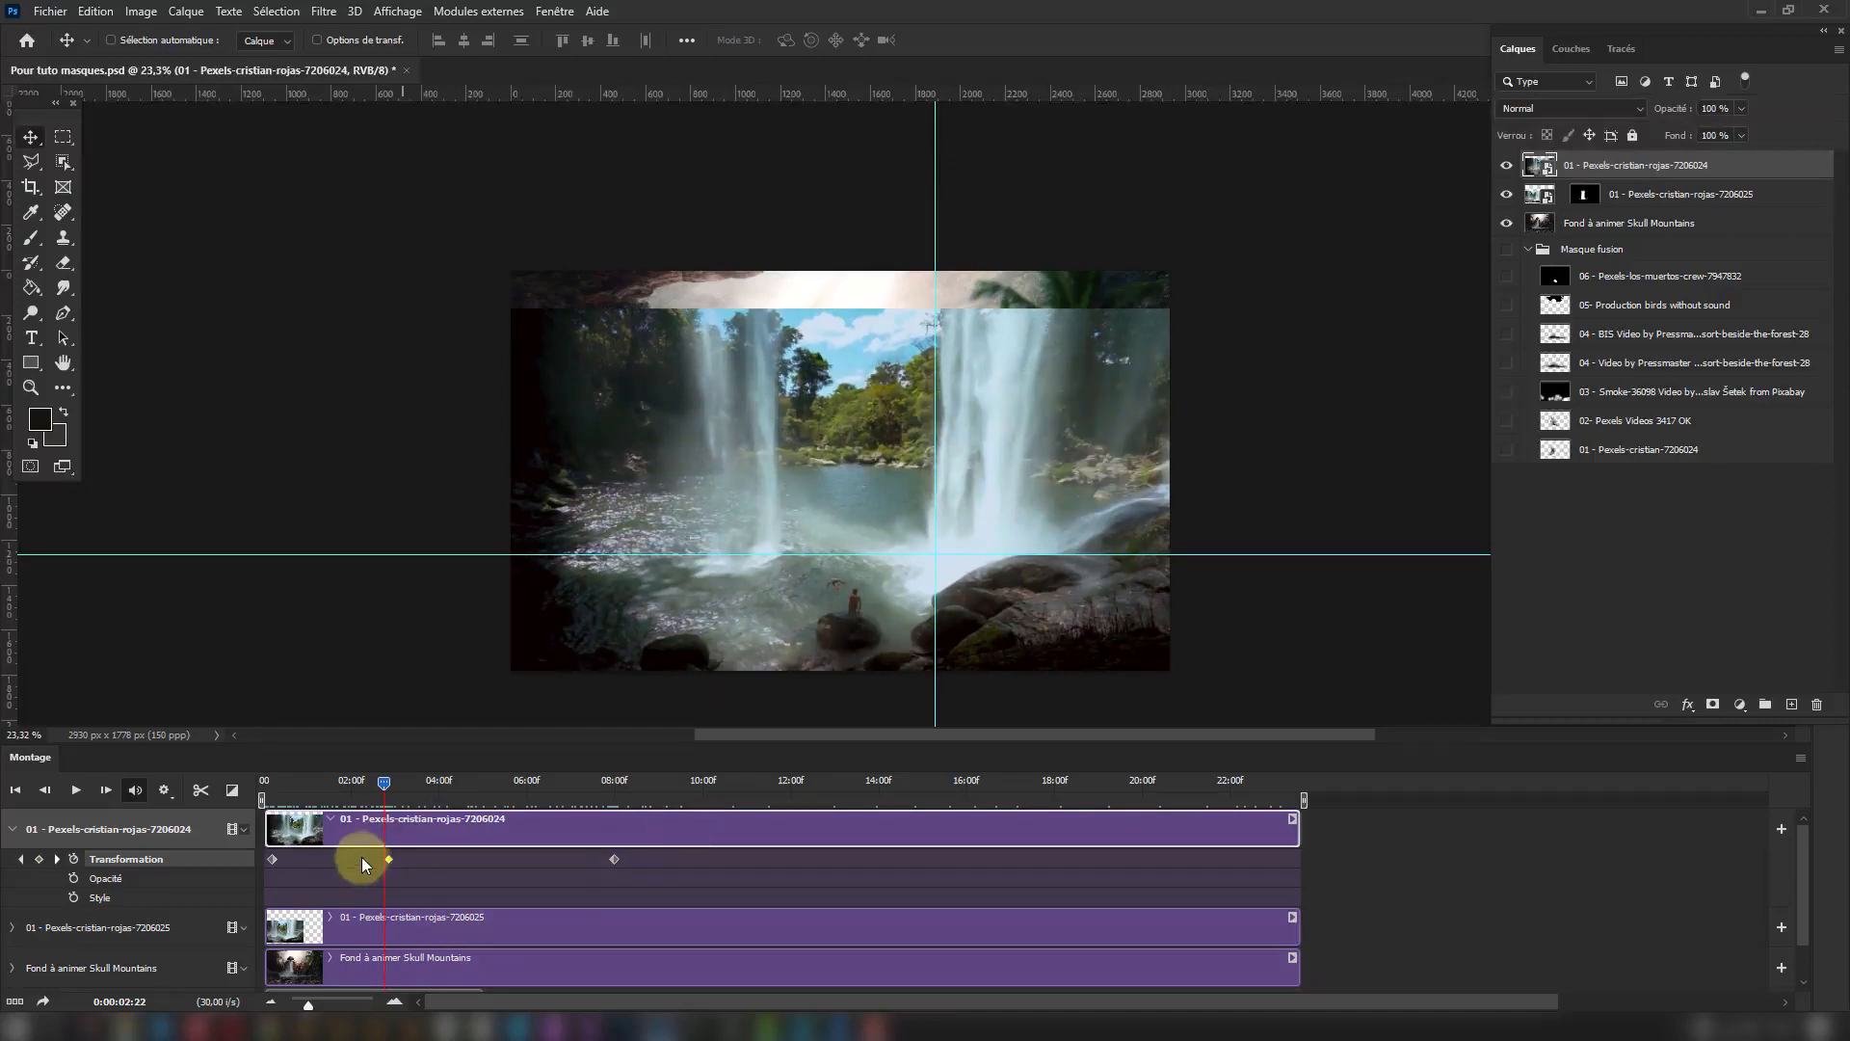
{"action": "left_click_drag", "start_coordinate": [385, 788], "coordinate": [377, 785]}
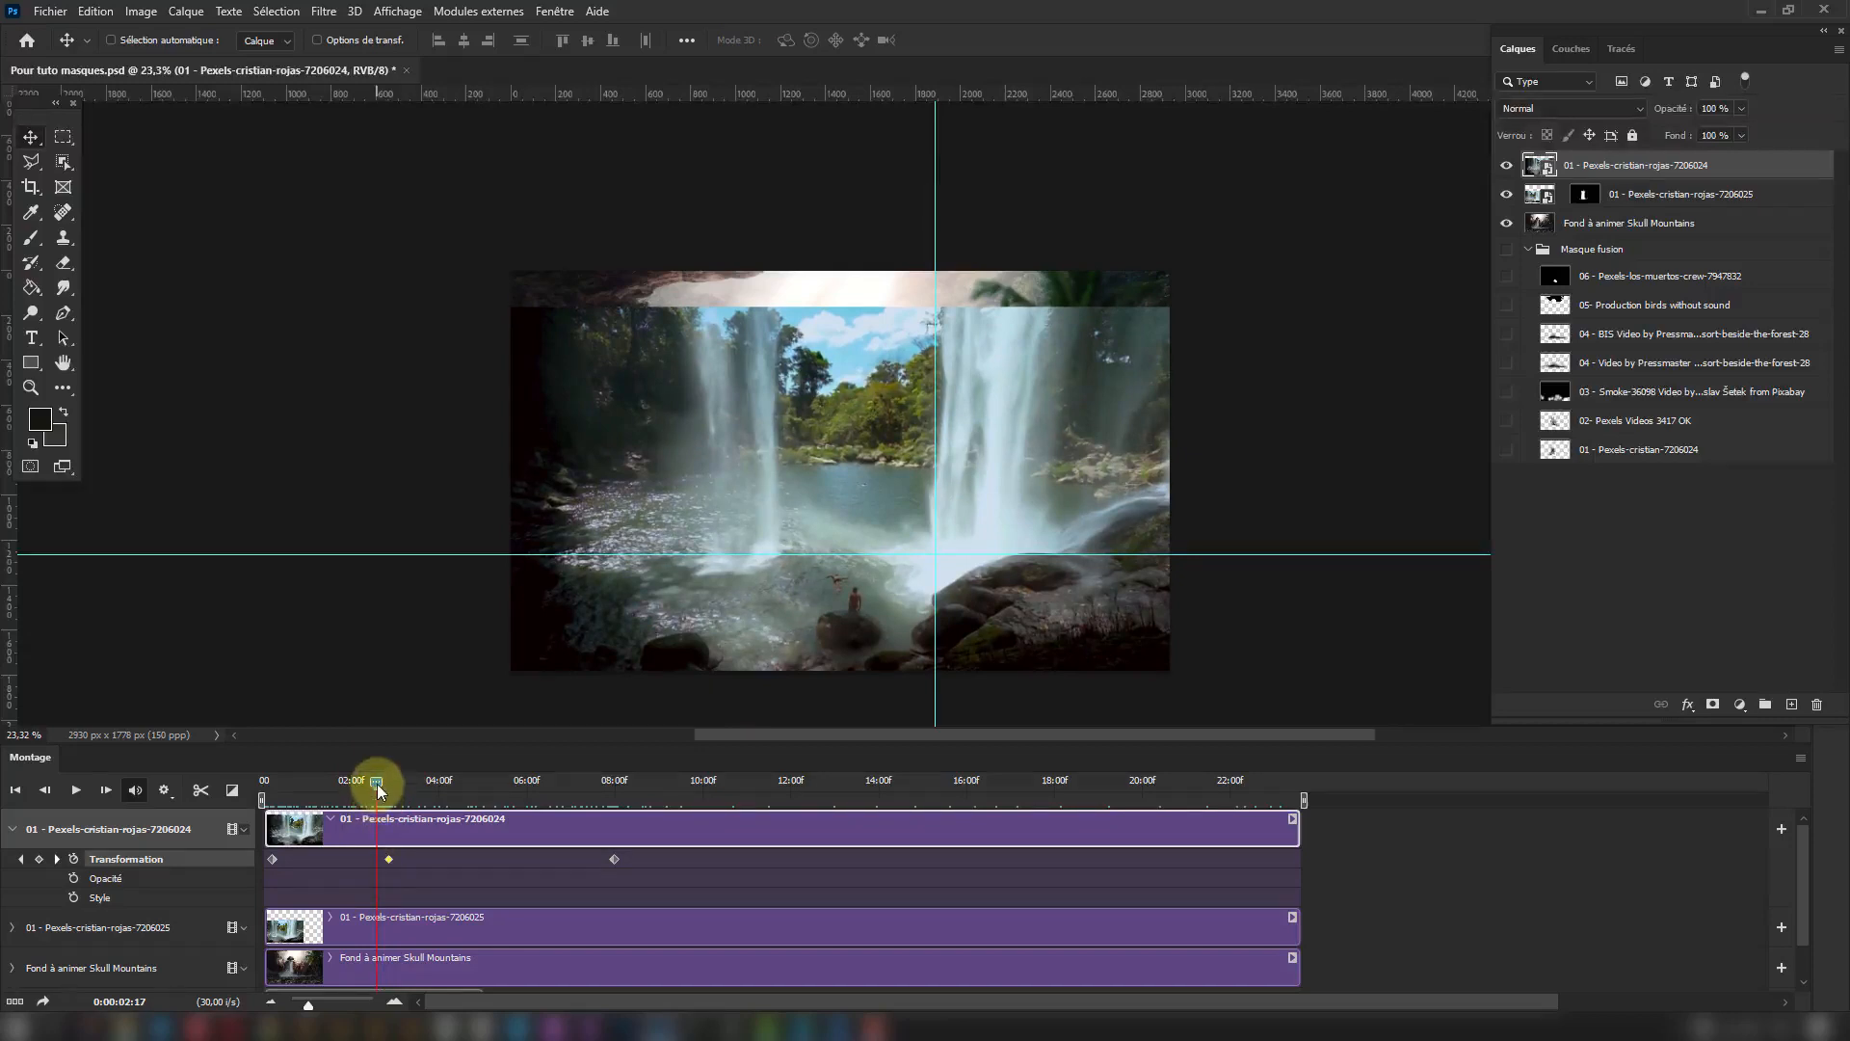
{"action": "left_click", "coordinate": [39, 859]}
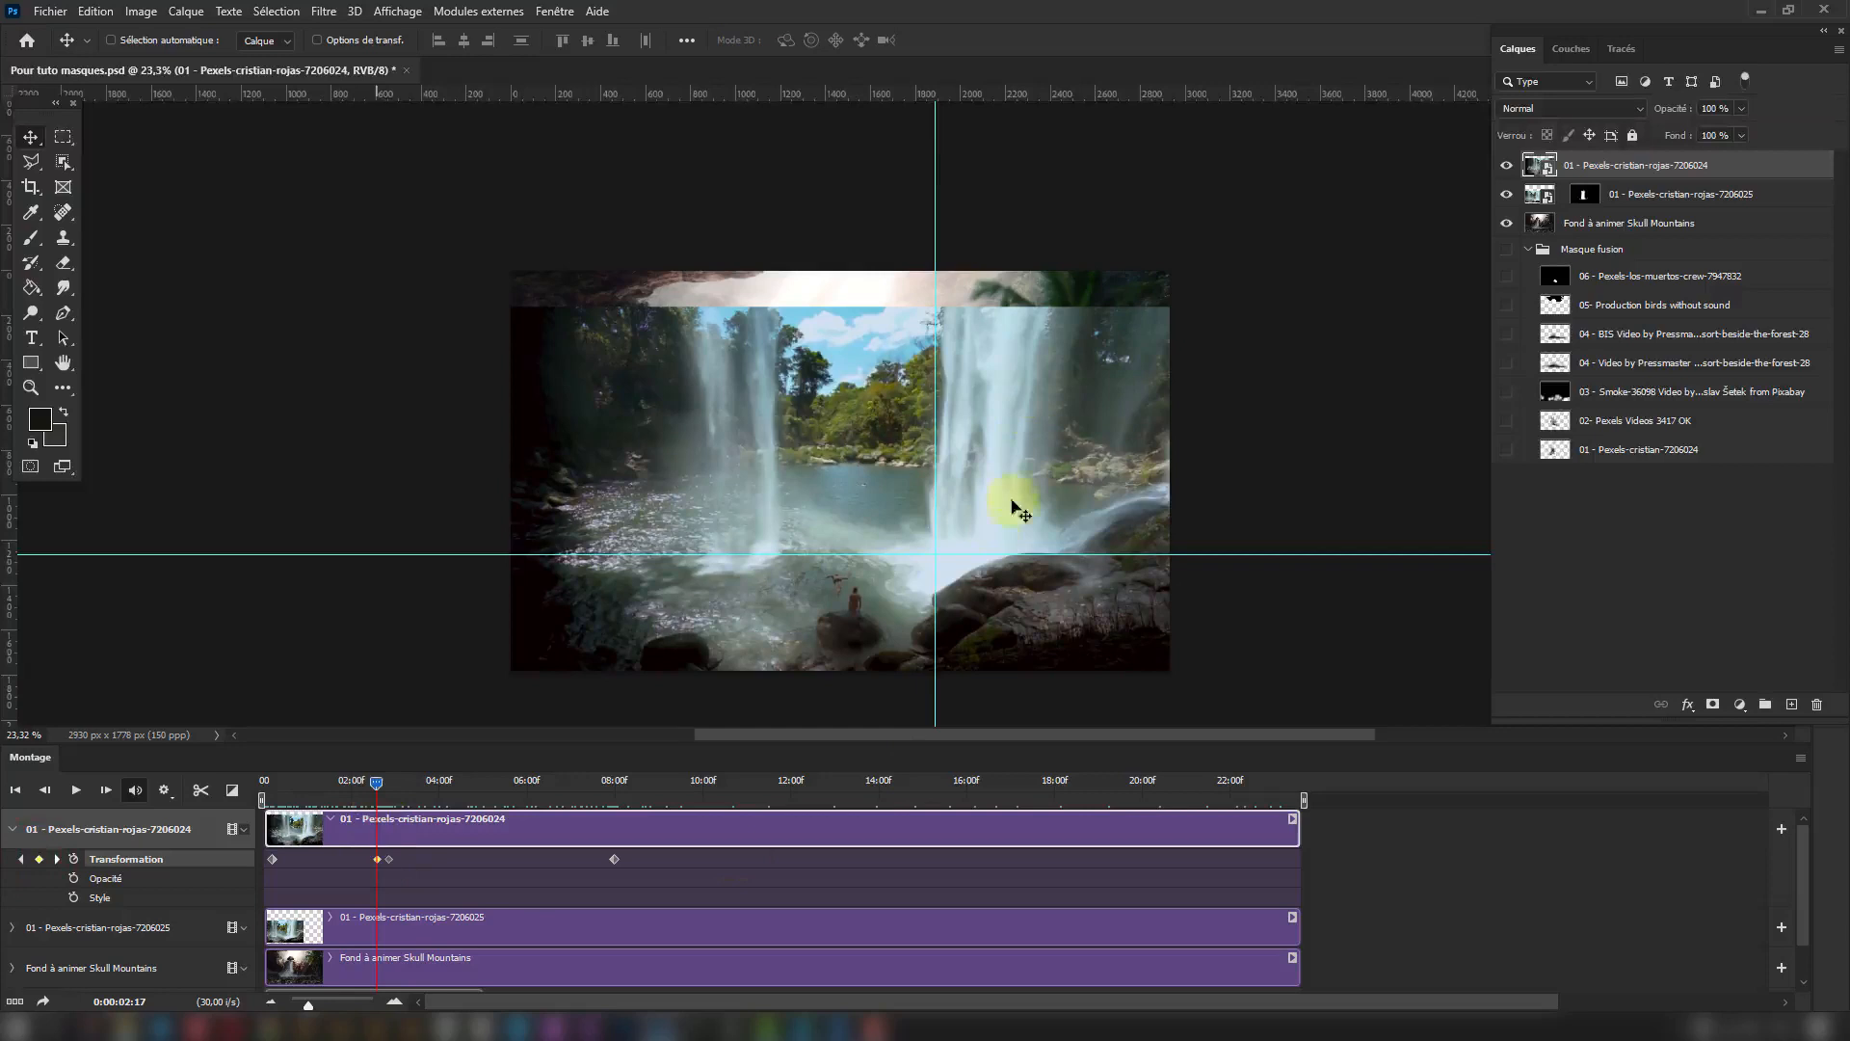
{"action": "left_click_drag", "start_coordinate": [1017, 452], "coordinate": [1004, 499]}
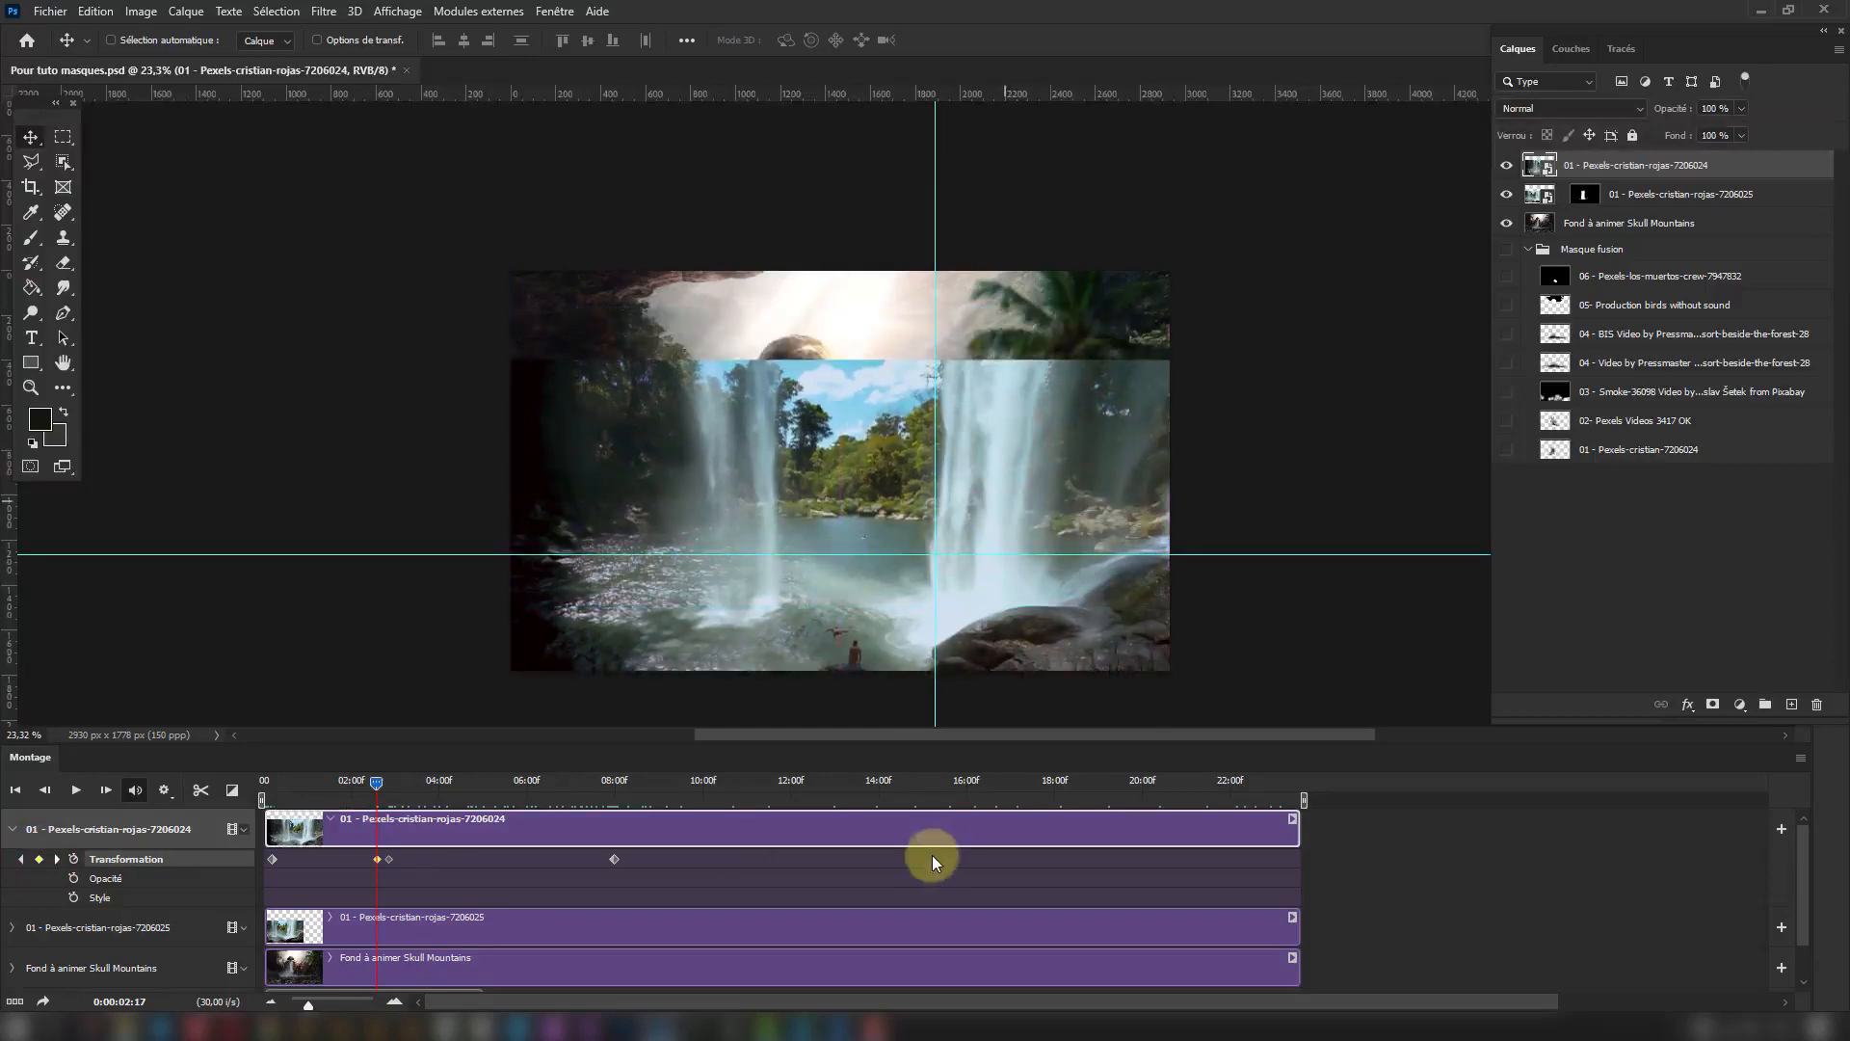
{"action": "left_click", "coordinate": [389, 858]}
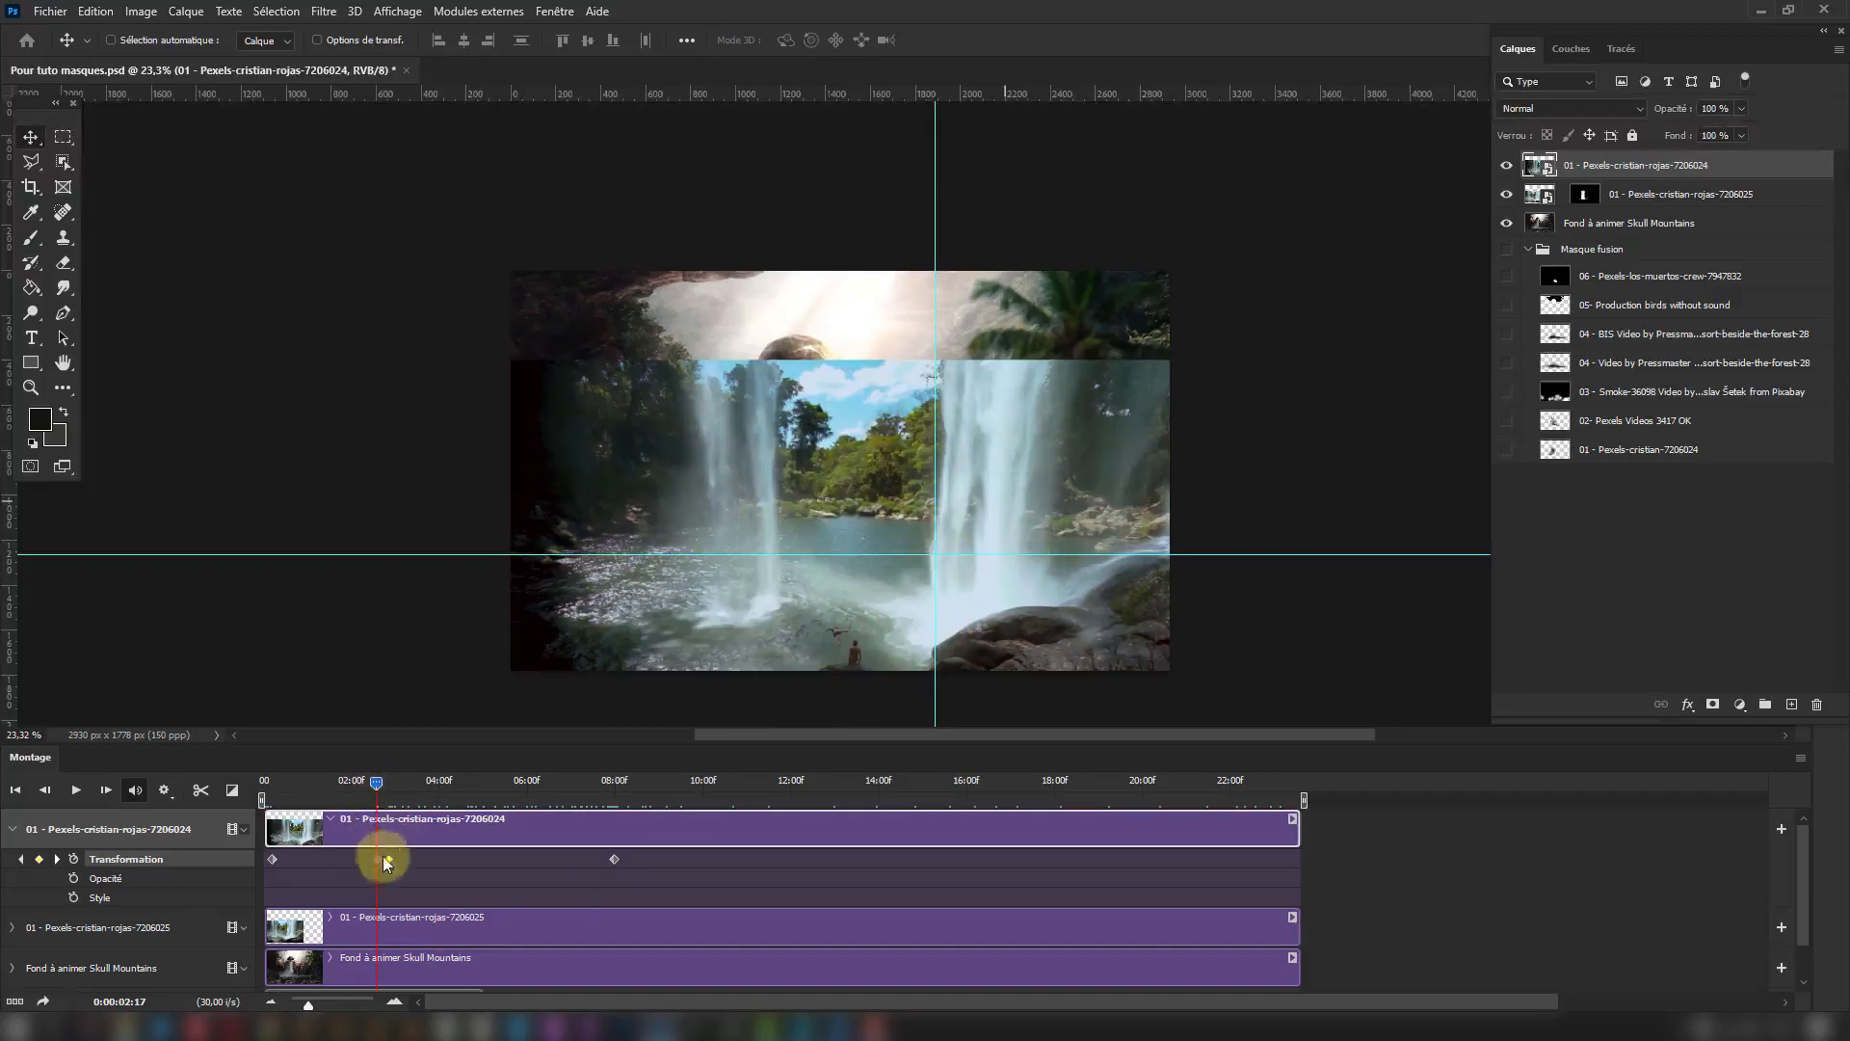
{"action": "left_click_drag", "start_coordinate": [376, 788], "coordinate": [386, 828]}
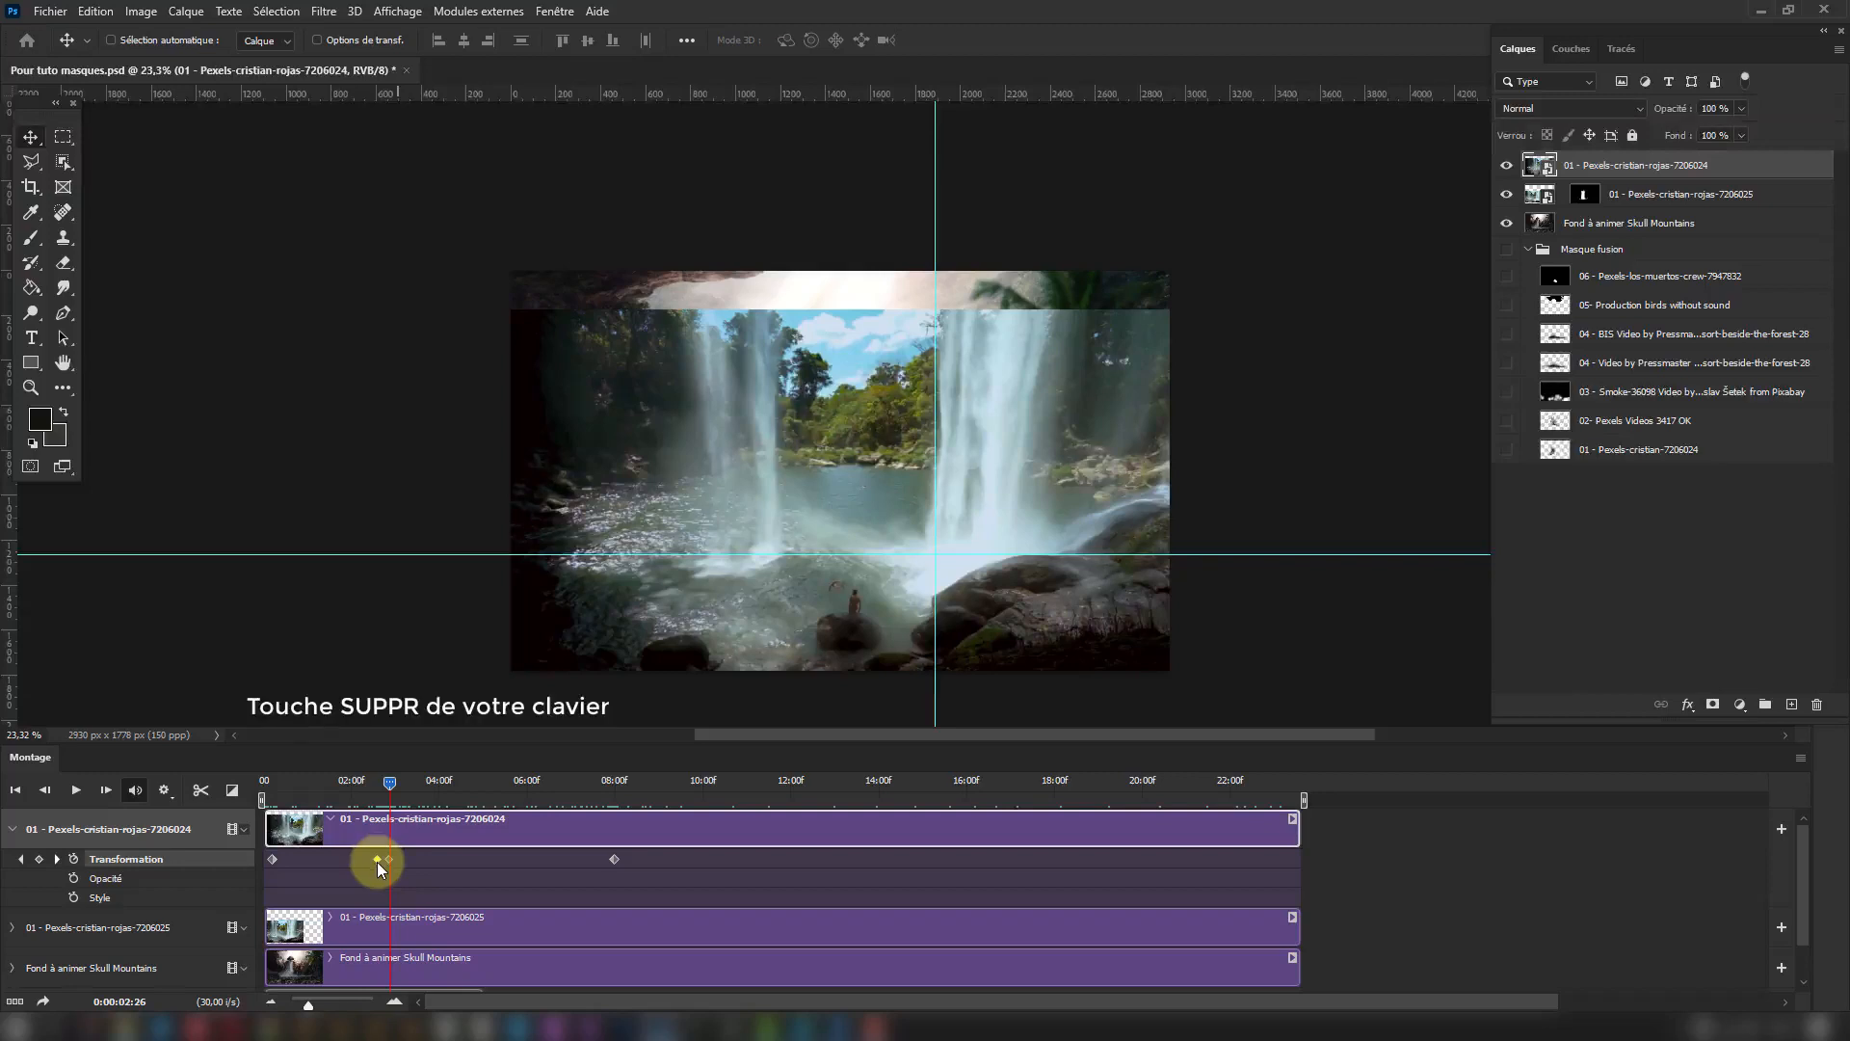
Delete the extra Transformation keyframe at 0:00:02:17 and preview the waterfall's movement across the remaining keyframes.
{"action": "key", "text": "Delete"}
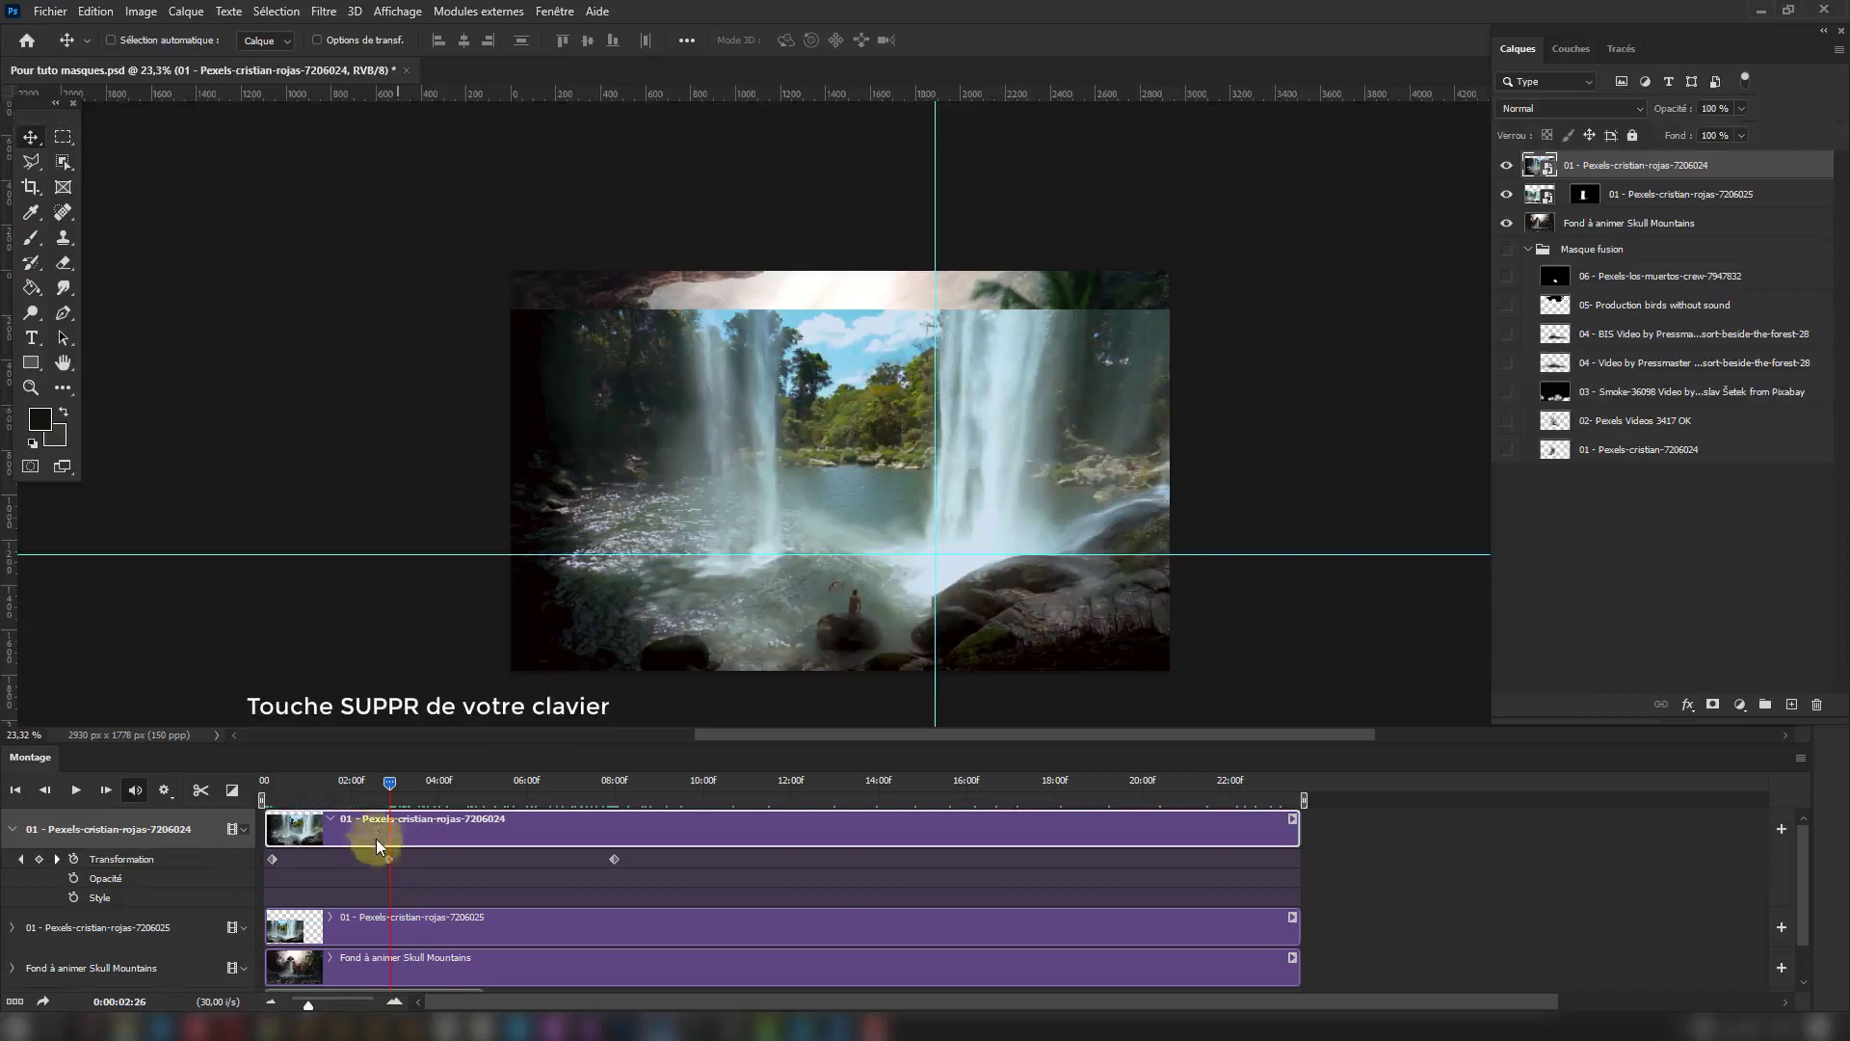
{"action": "left_click", "coordinate": [267, 782]}
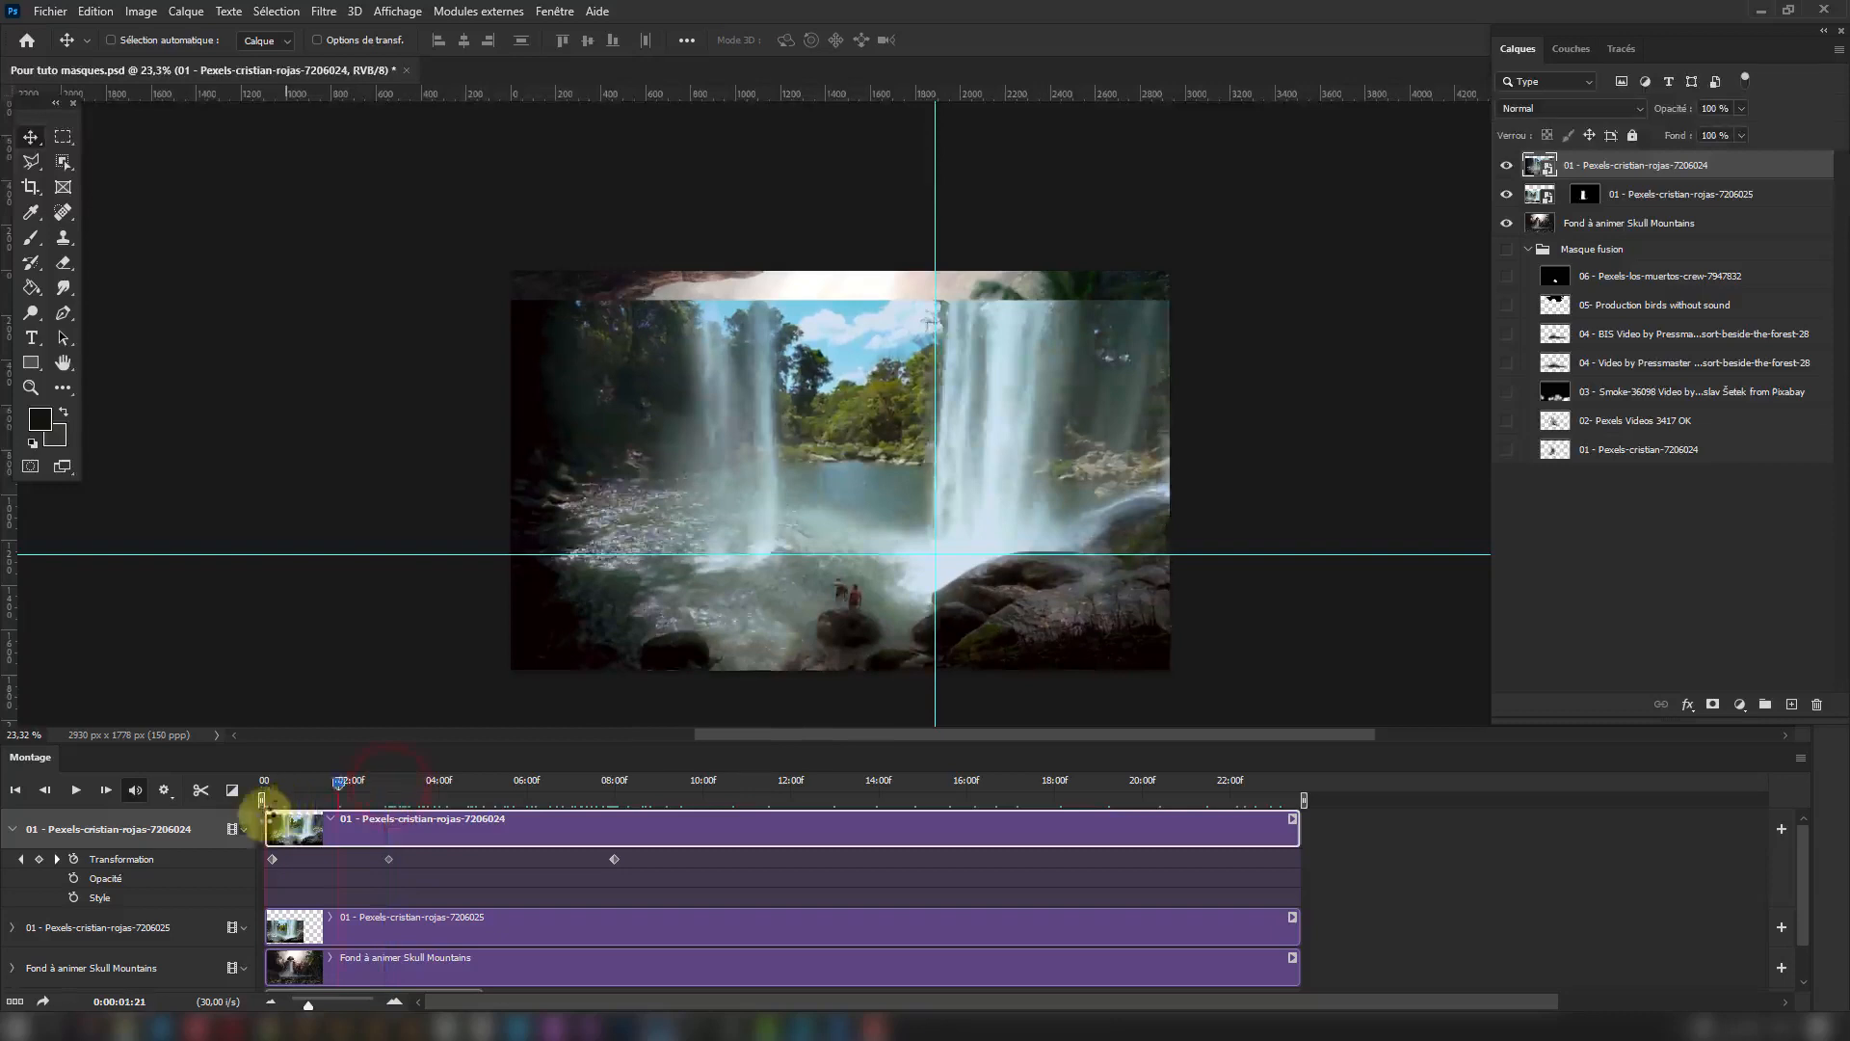
{"action": "left_click_drag", "start_coordinate": [337, 802], "coordinate": [792, 785]}
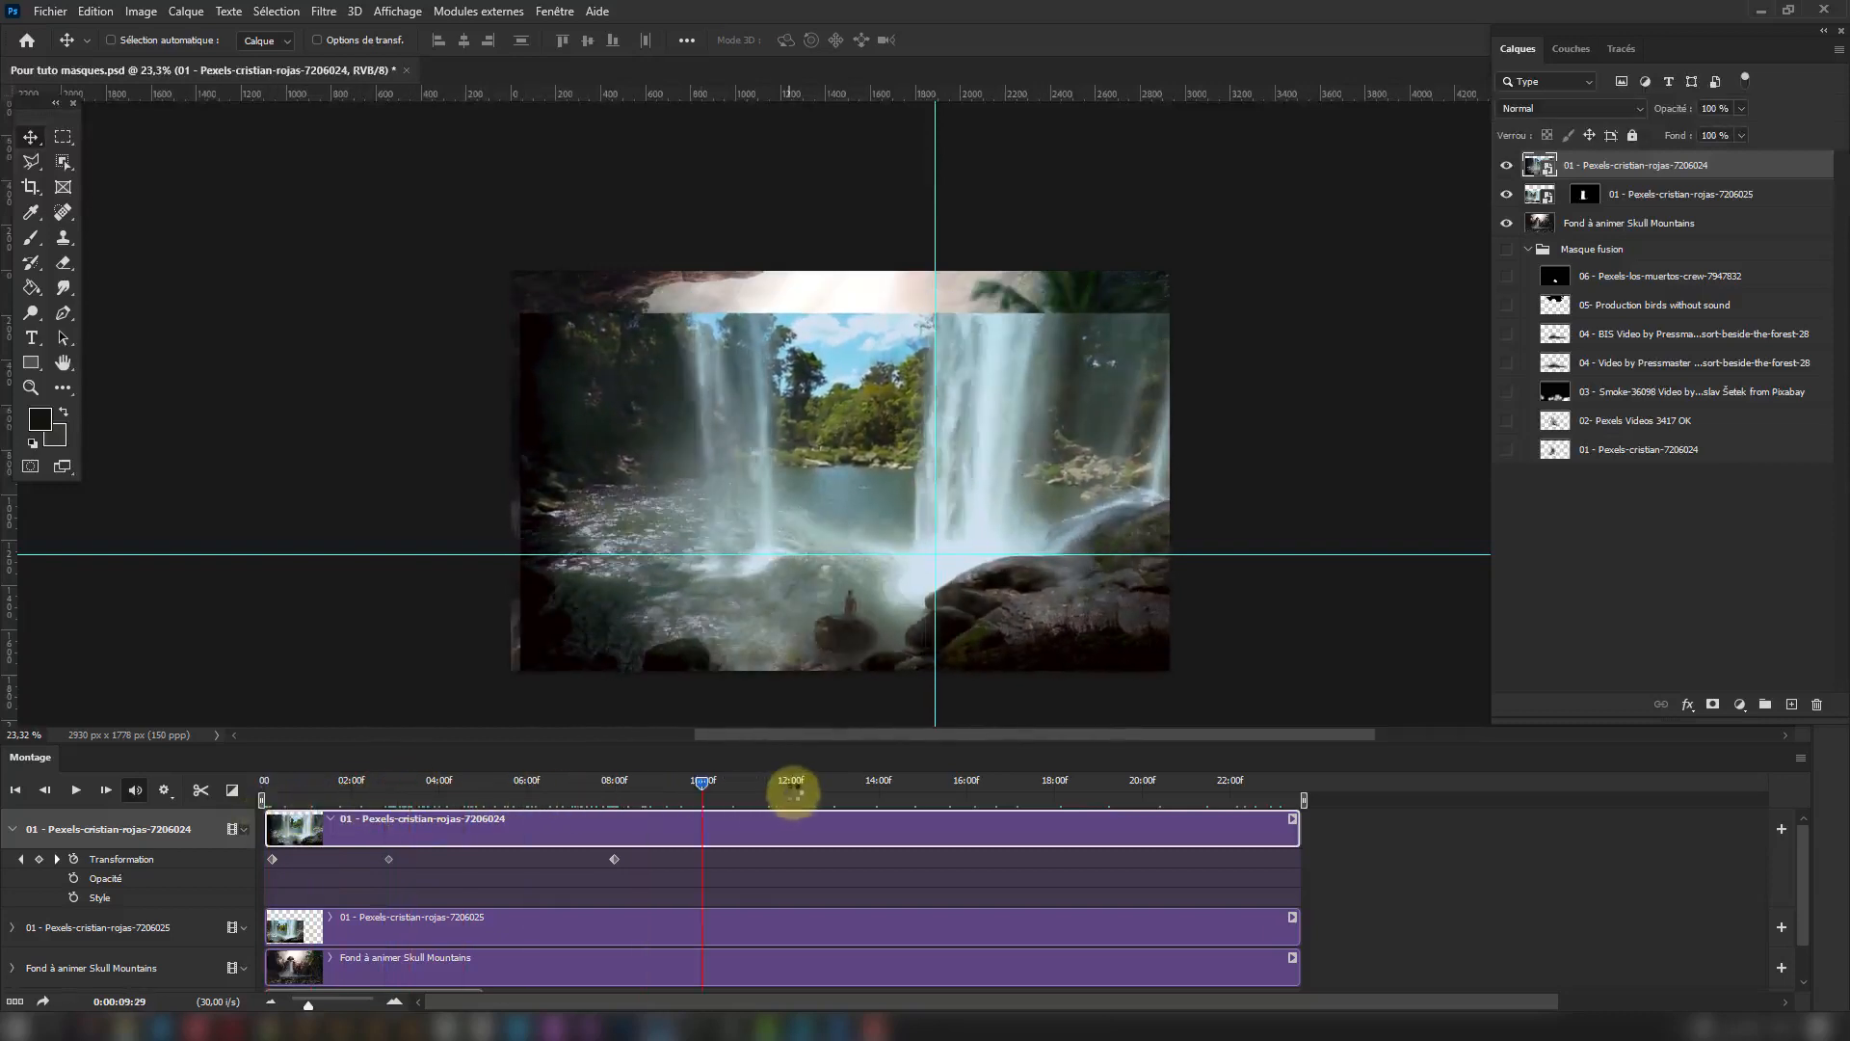
Rename the top waterfall video layer as "00 Deplacement contenu" and save the document.
{"action": "left_click", "coordinate": [1623, 176]}
{"action": "double_click", "coordinate": [1587, 165]}
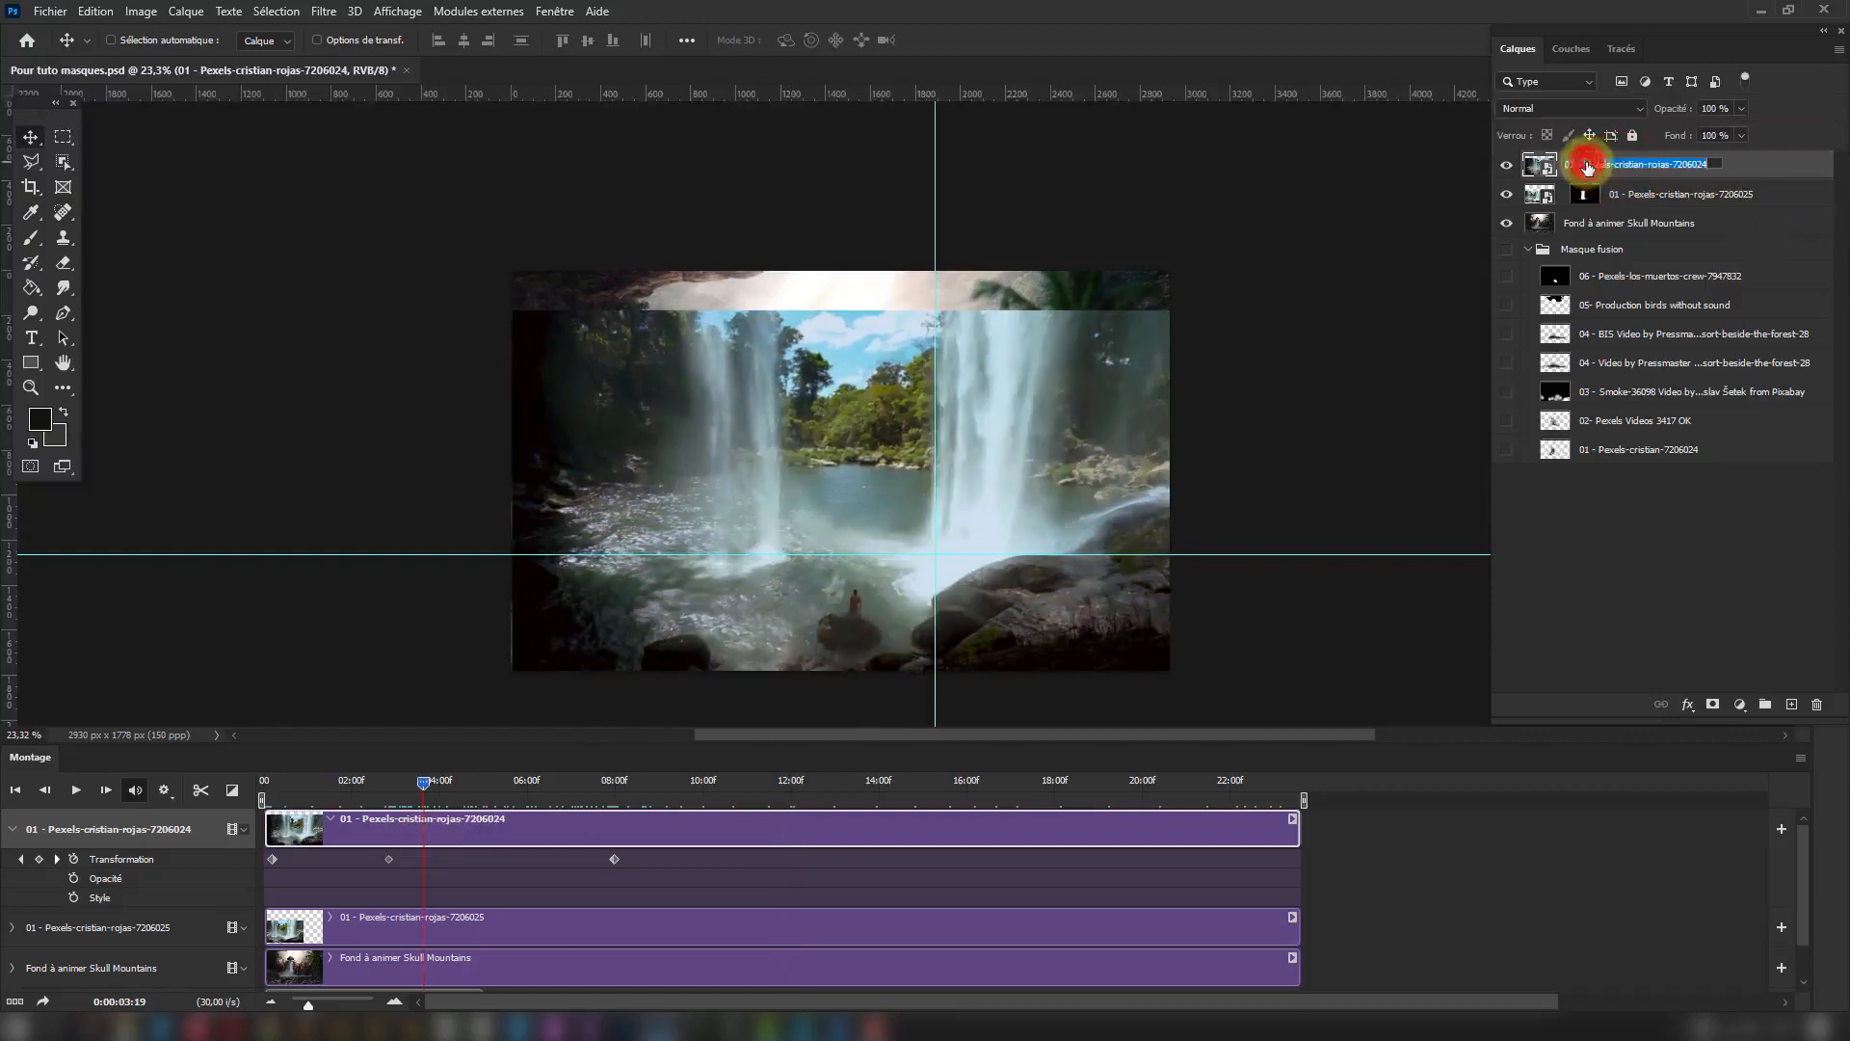
{"action": "type", "text": "00 Deplacement contenu"}
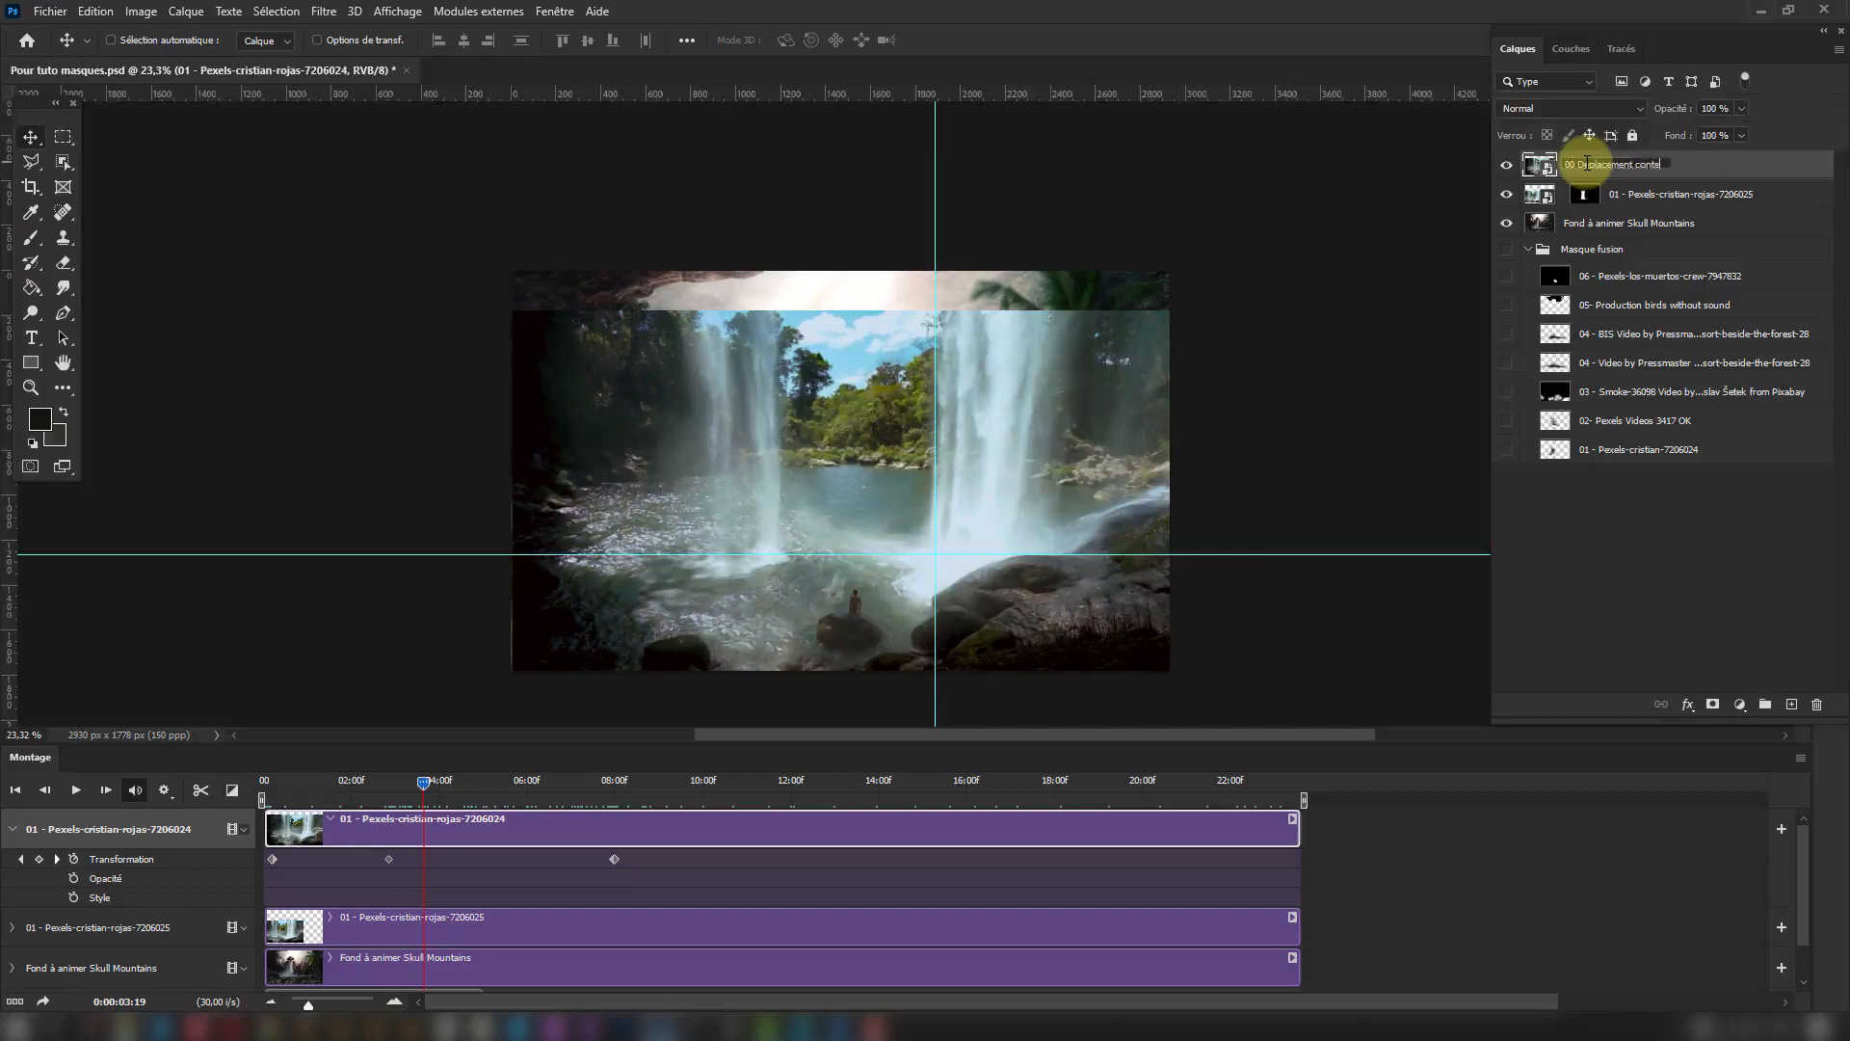
{"action": "left_click", "coordinate": [1705, 502]}
{"action": "left_click", "coordinate": [50, 10]}
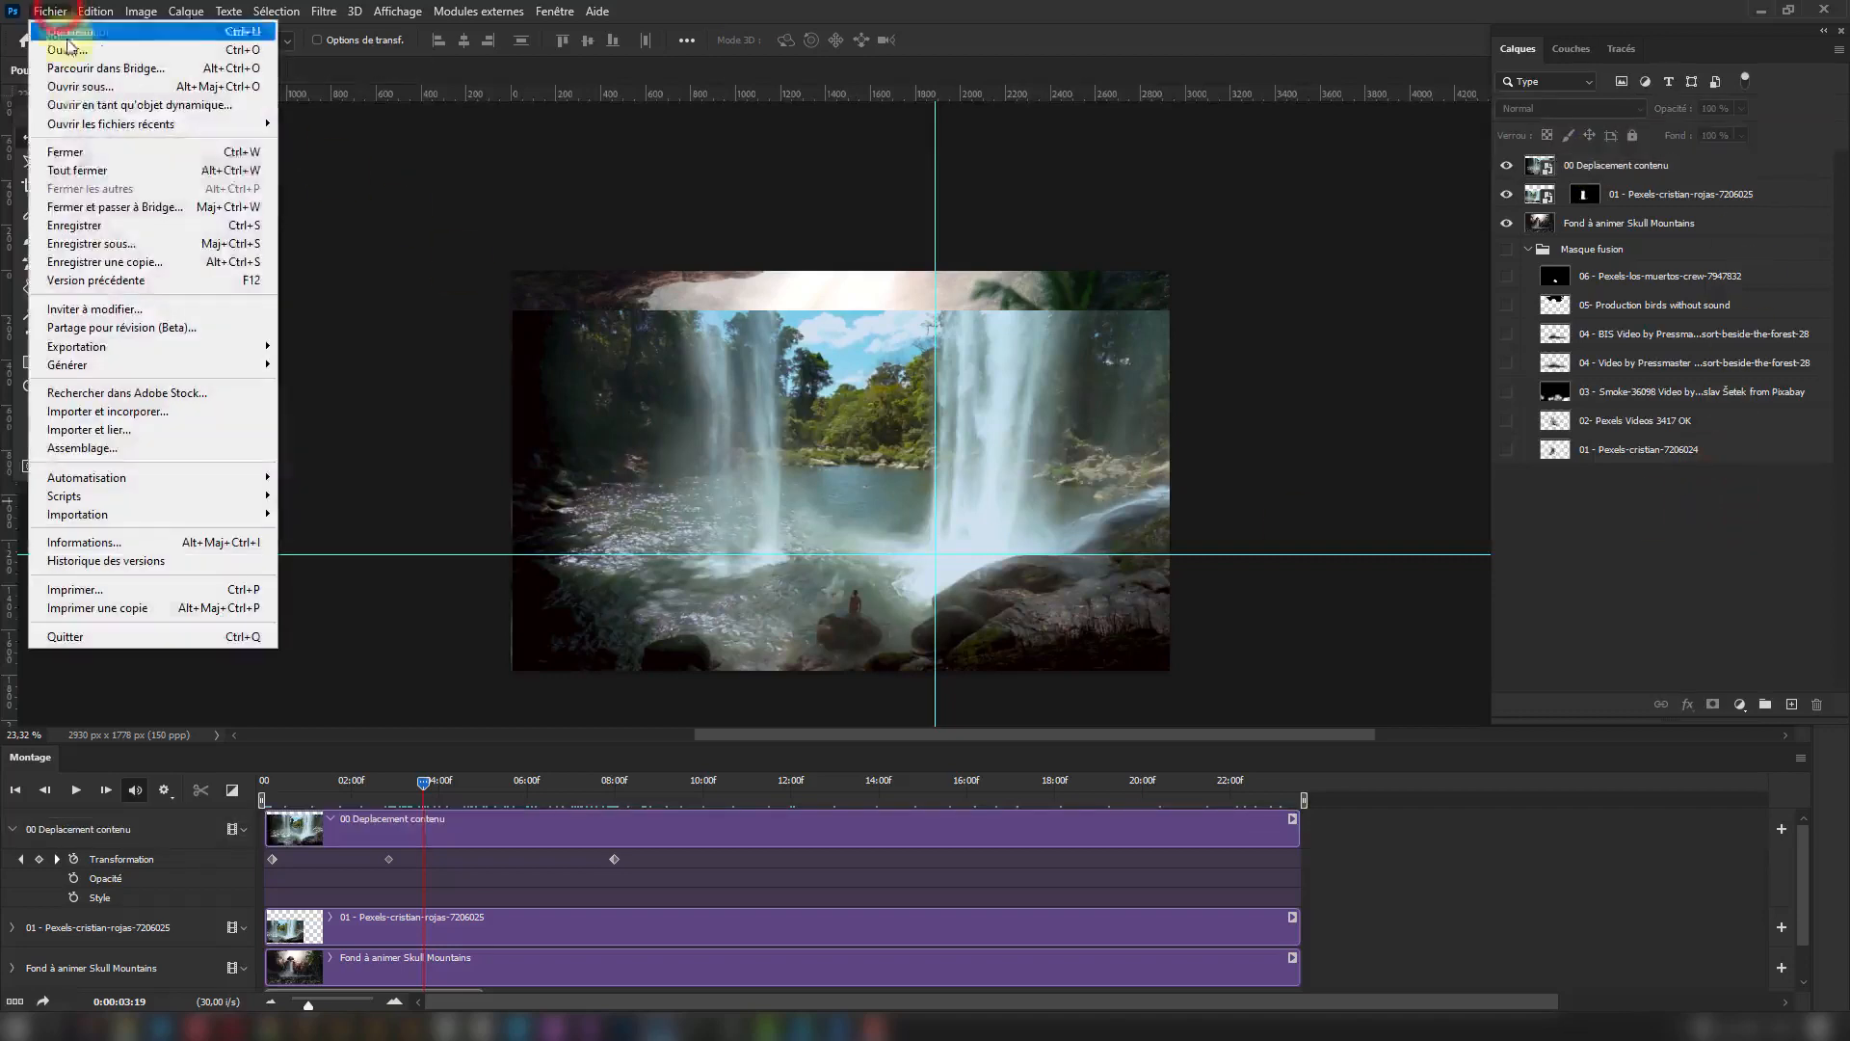
{"action": "left_click", "coordinate": [81, 231]}
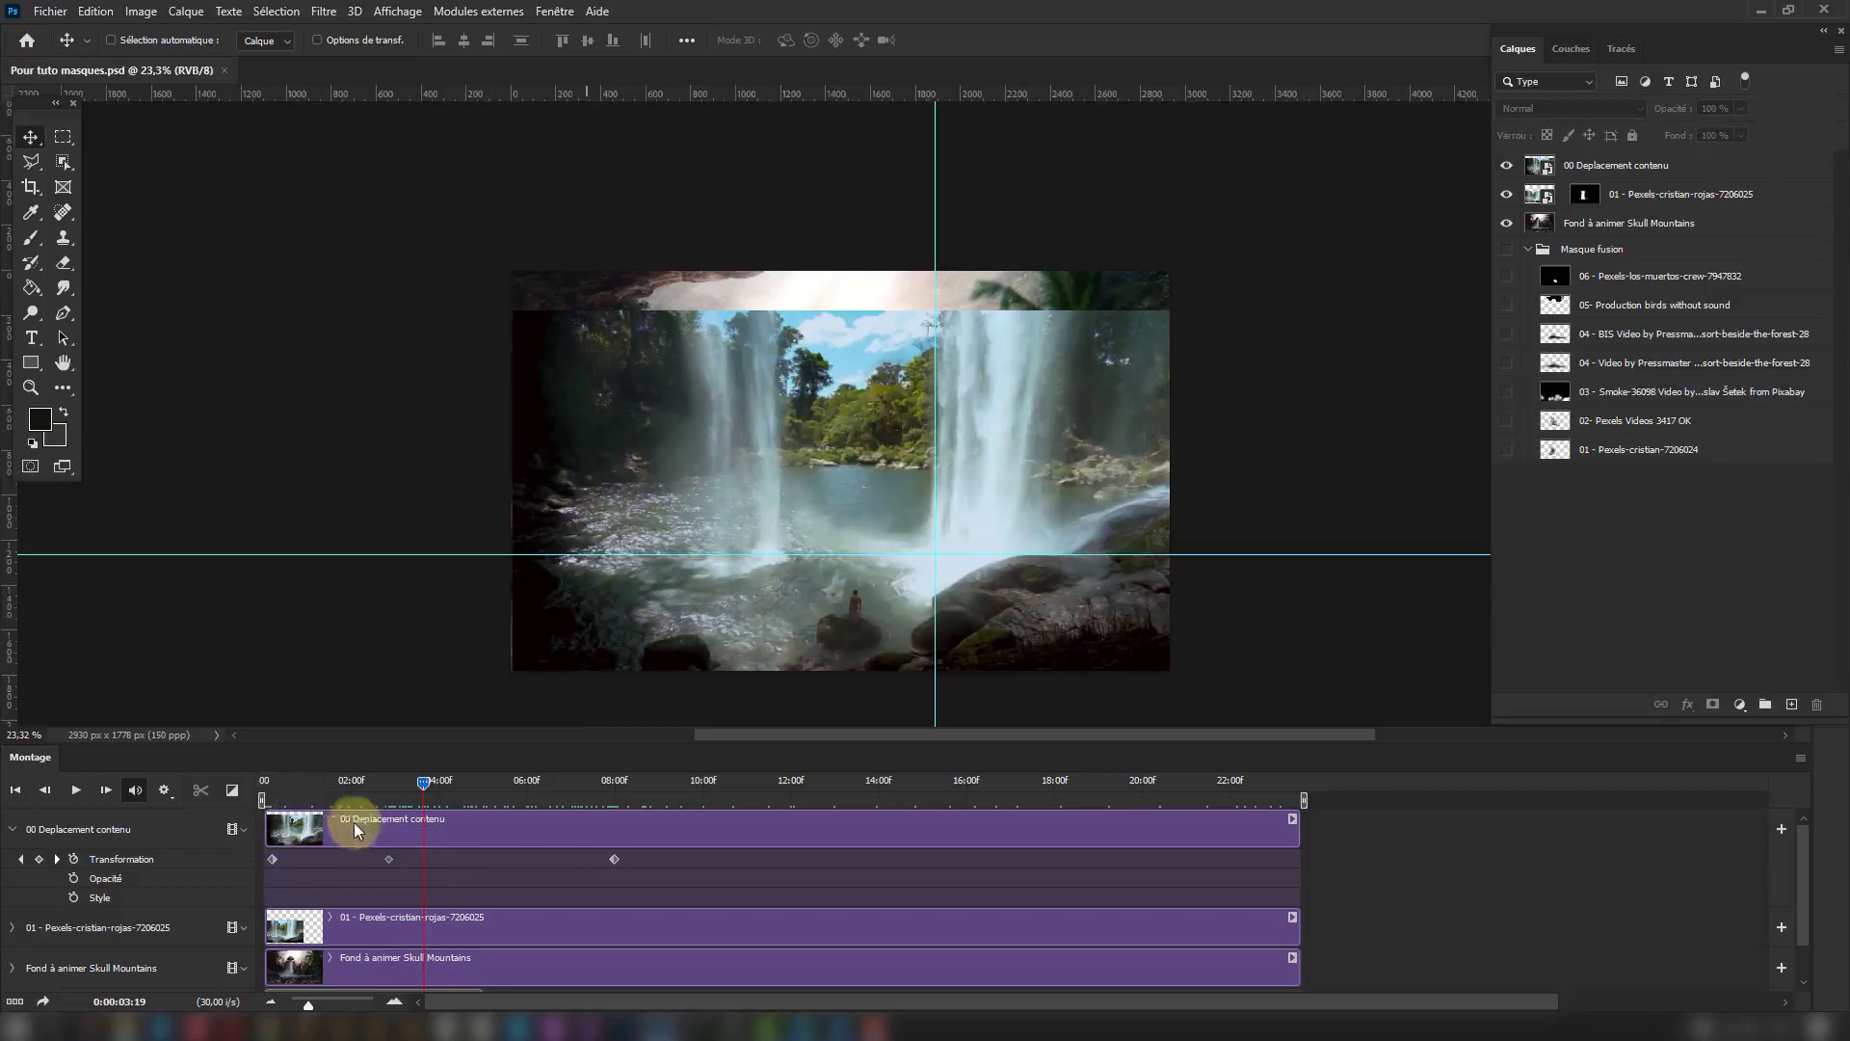
Preview the stabilised waterfall movement between the second and third Transformation keyframes against the guides.
{"action": "left_click", "coordinate": [386, 788]}
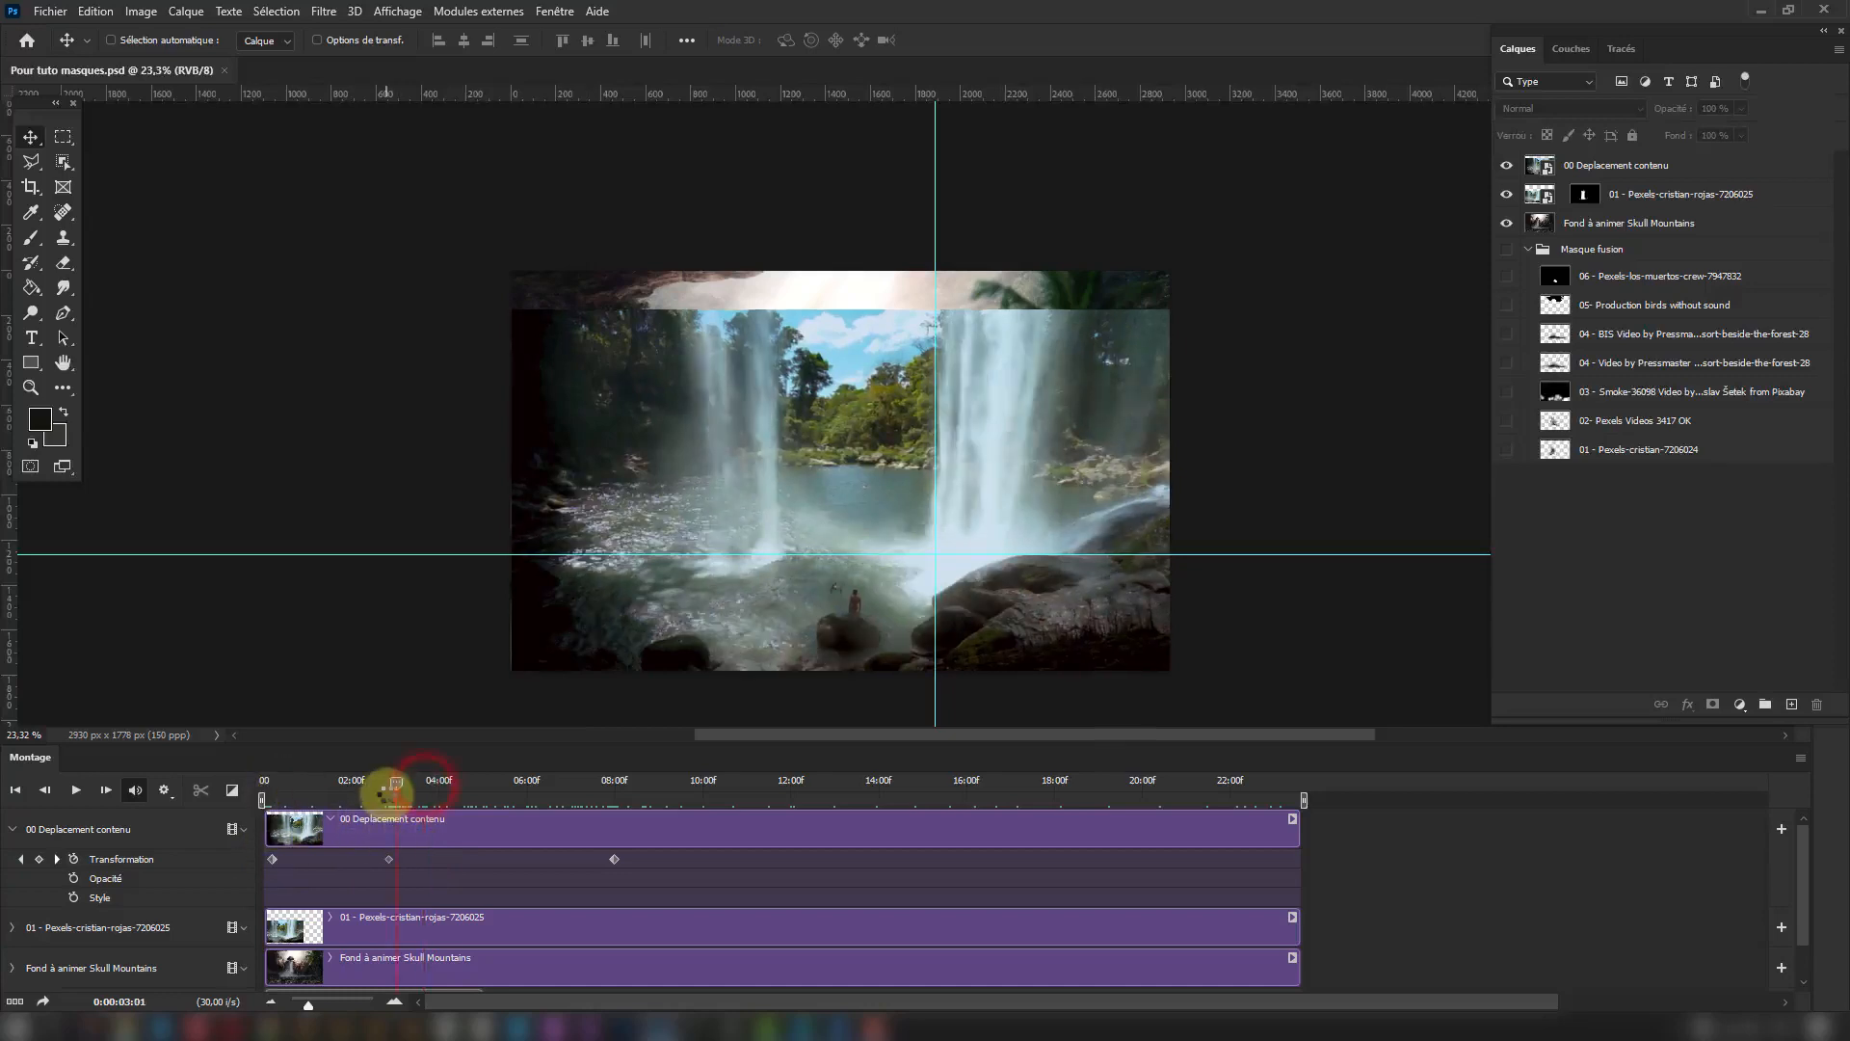
{"action": "left_click", "coordinate": [620, 783]}
{"action": "left_click", "coordinate": [532, 786]}
{"action": "left_click_drag", "start_coordinate": [413, 799], "coordinate": [529, 789]}
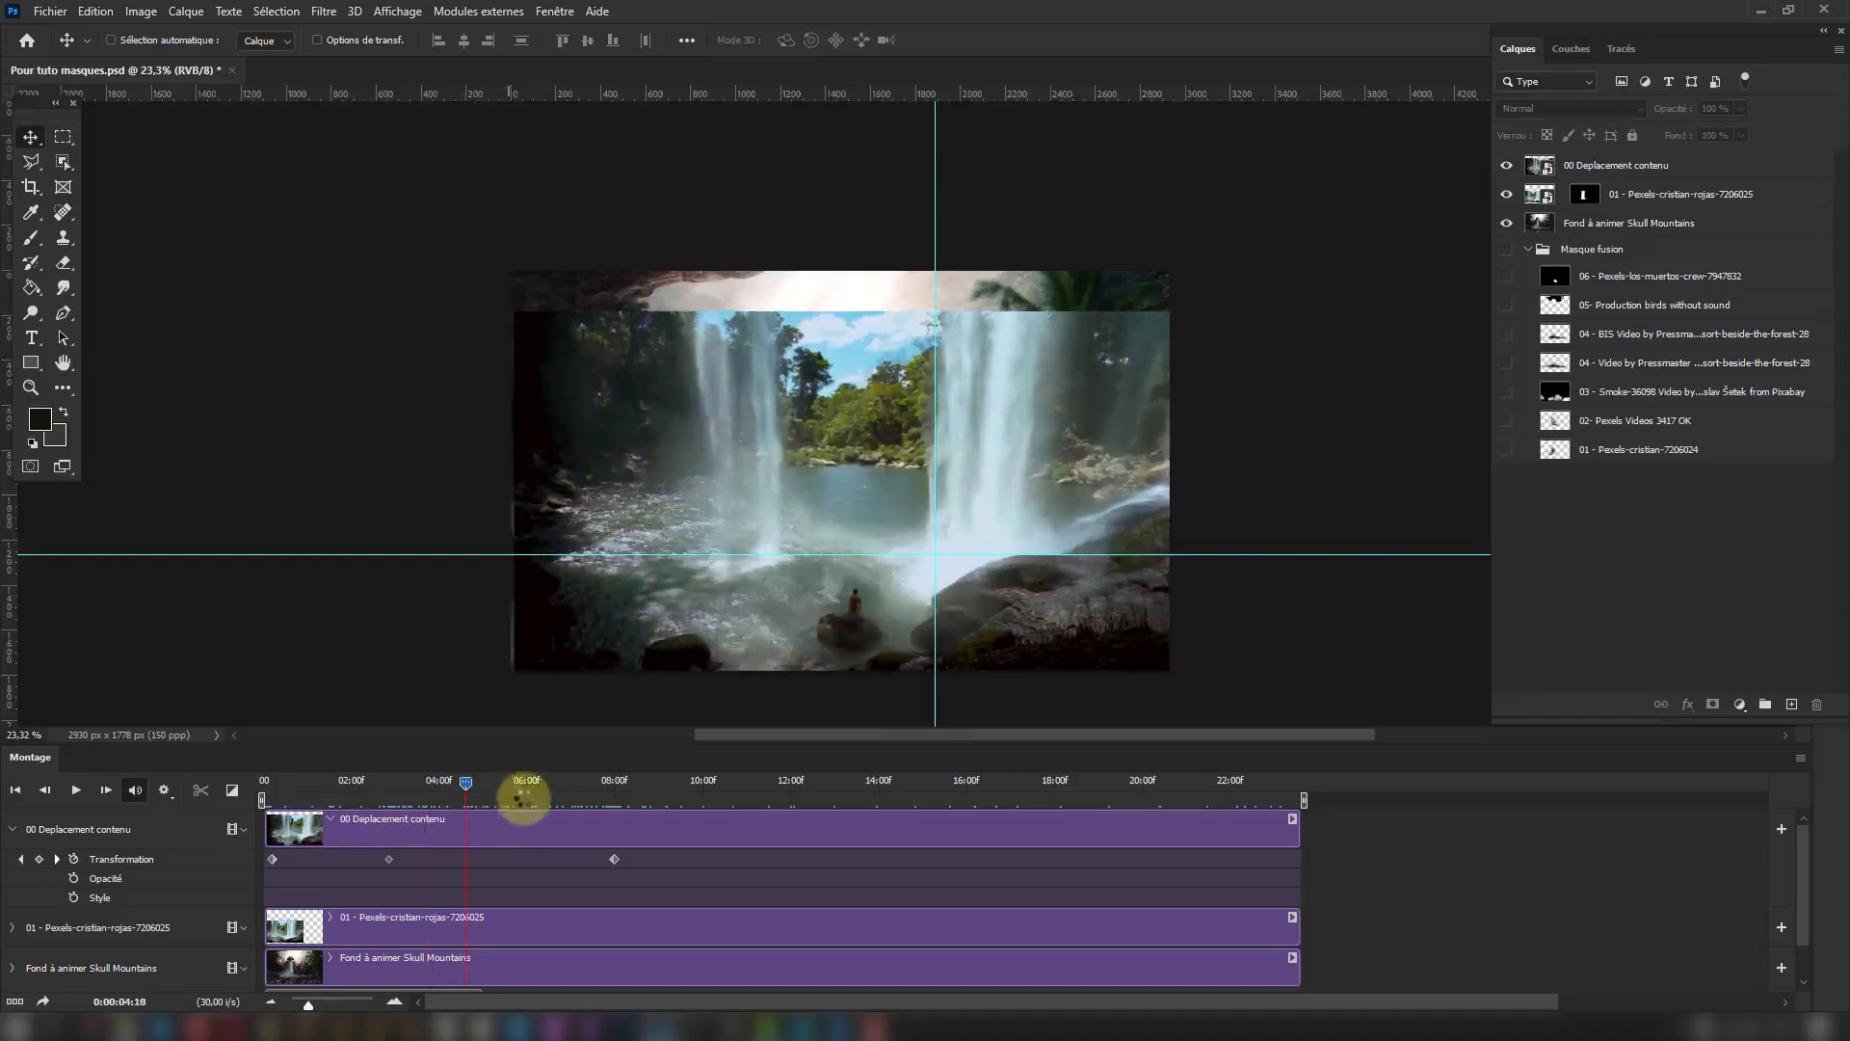